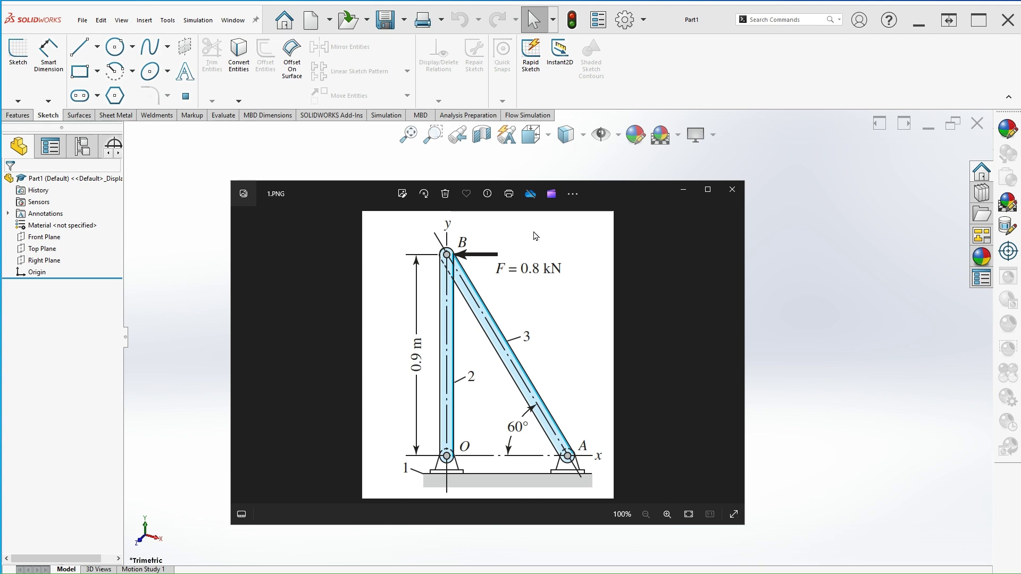
Move the Photos viewer, study the 1.PNG frame diagram with its 0.8 kN load, then close it
drag(616, 187, 614, 162)
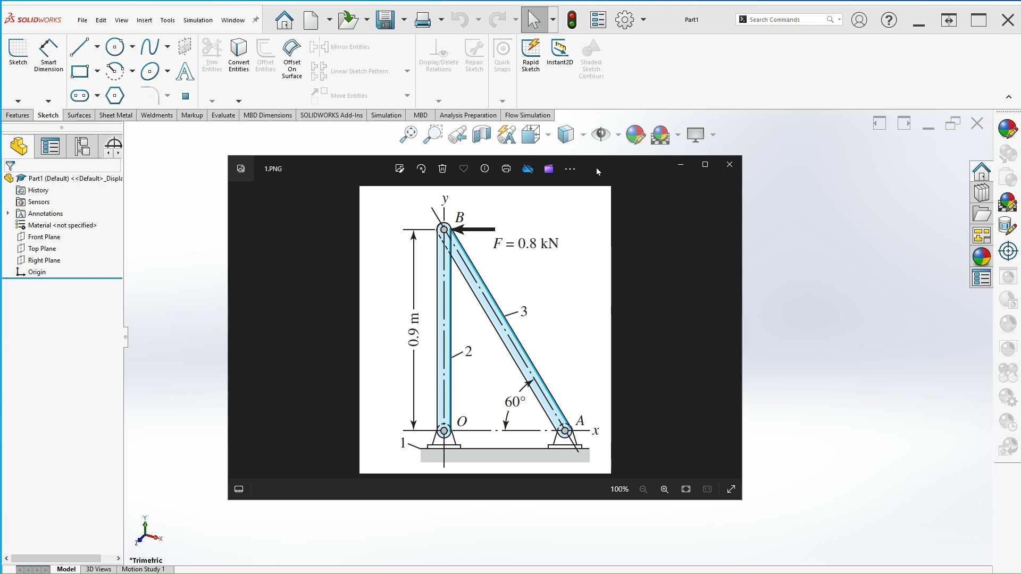
key(alt+F4)
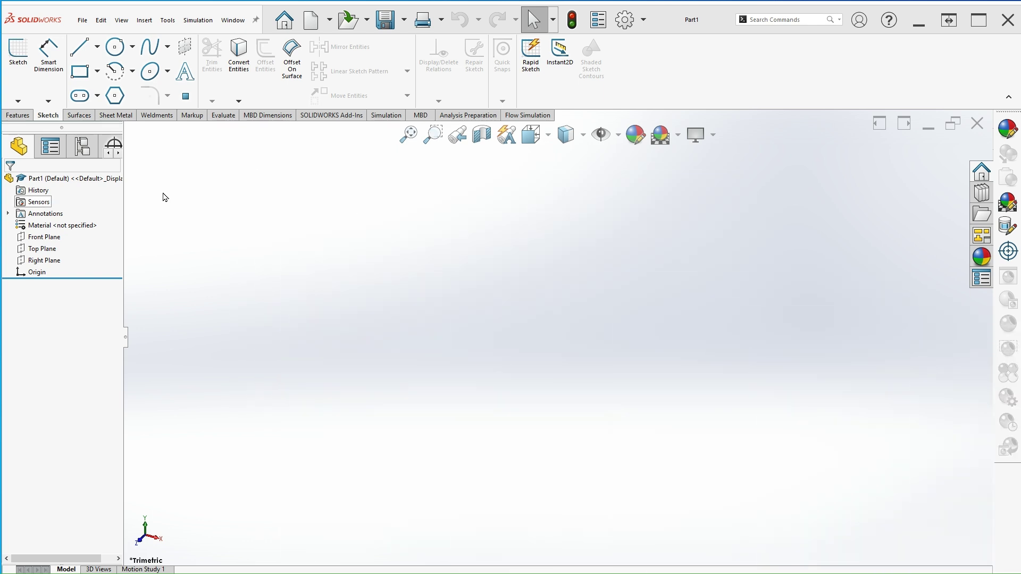
Create a new part and set its document units to MMGS (millimetre, gram, second)
click(311, 21)
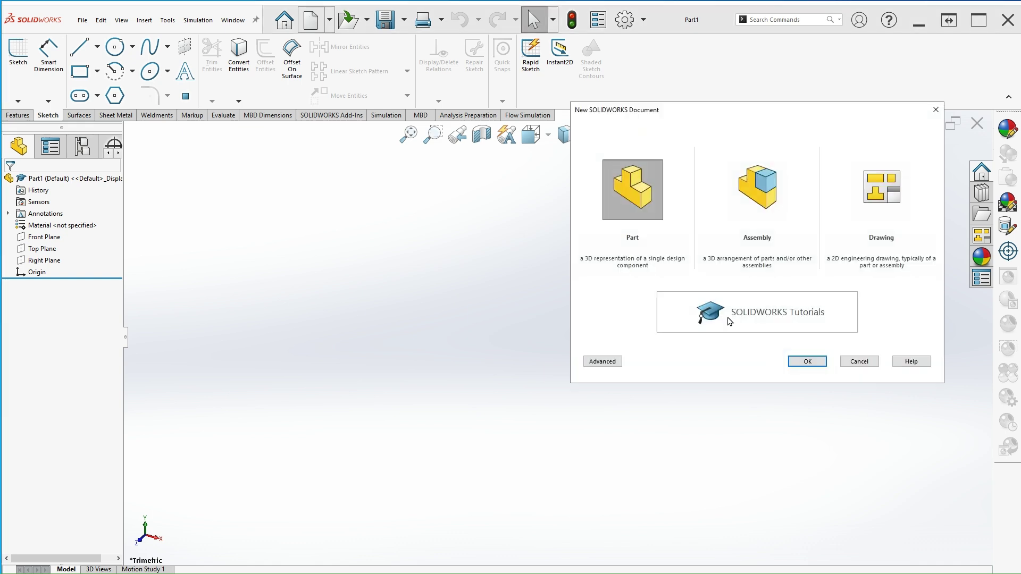
click(798, 360)
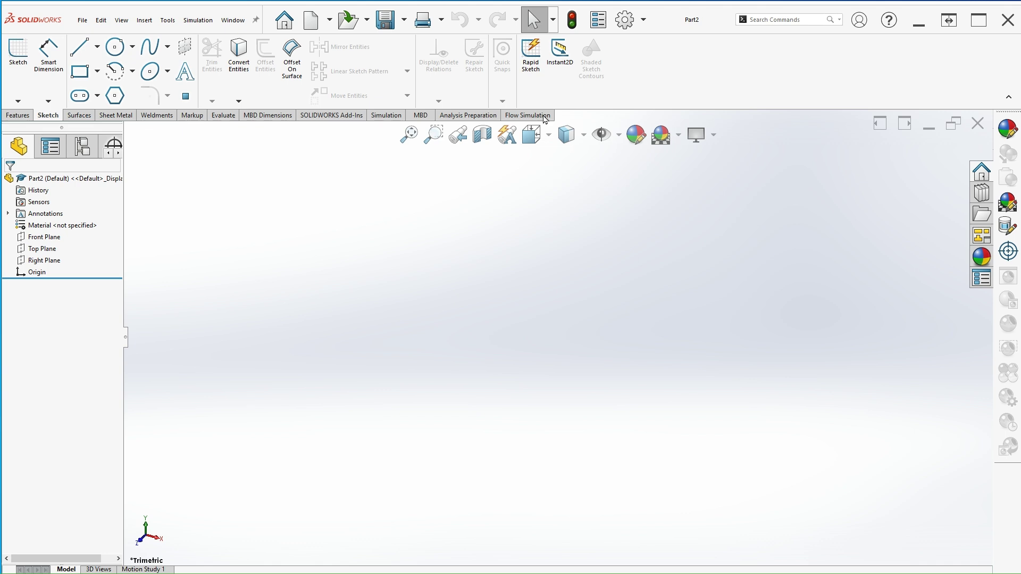
click(626, 31)
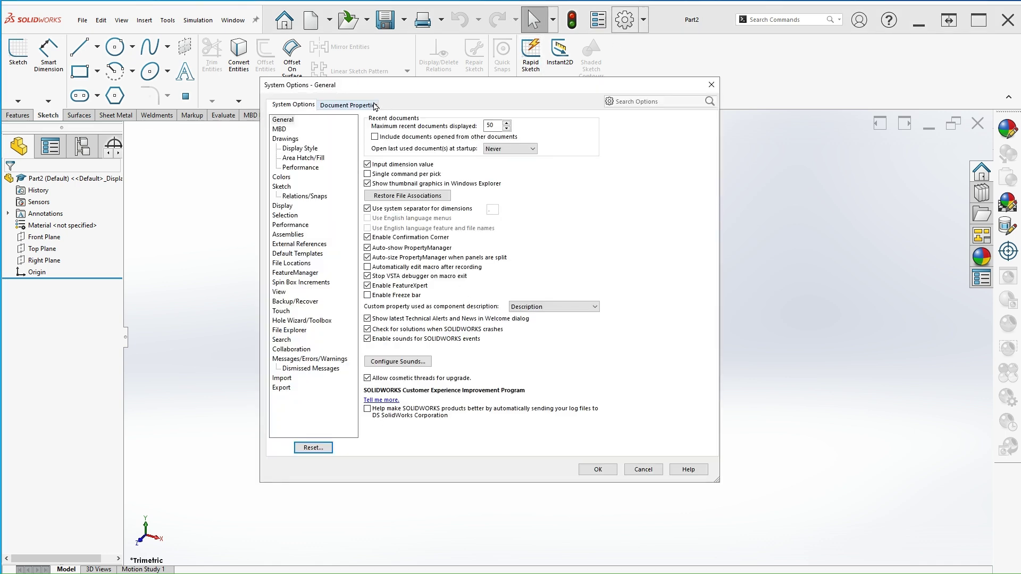
click(349, 105)
click(280, 196)
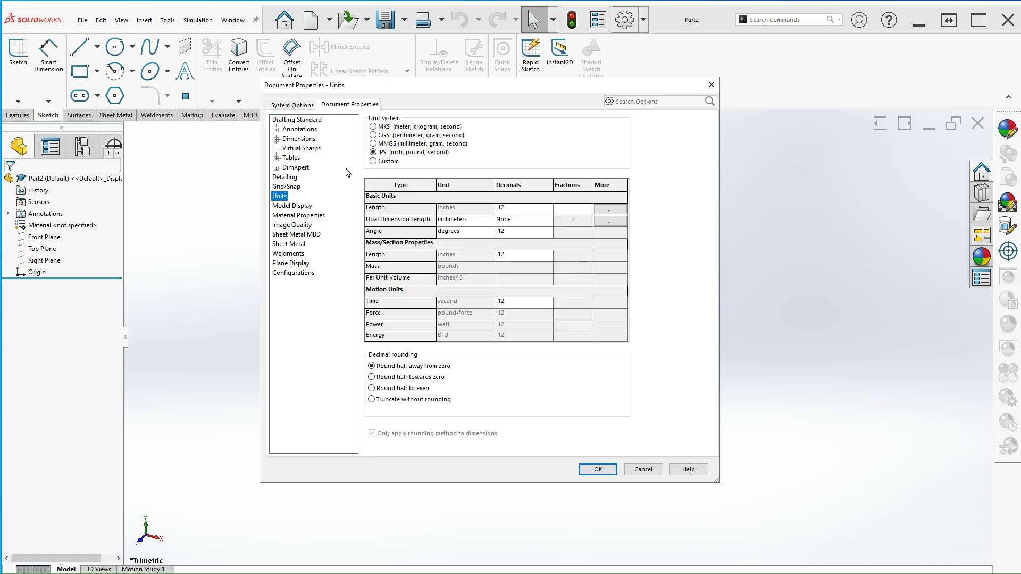
click(391, 144)
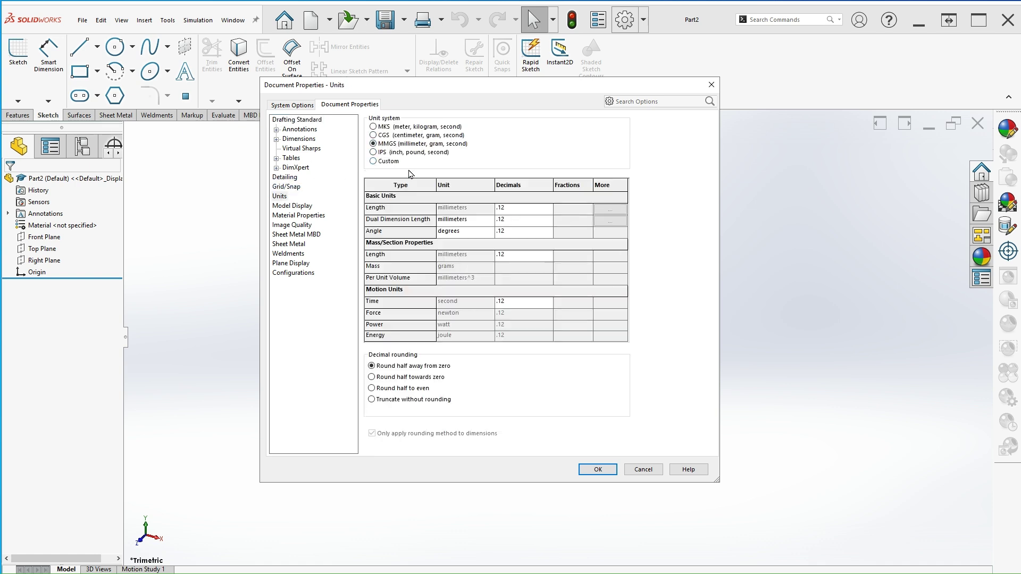
click(598, 469)
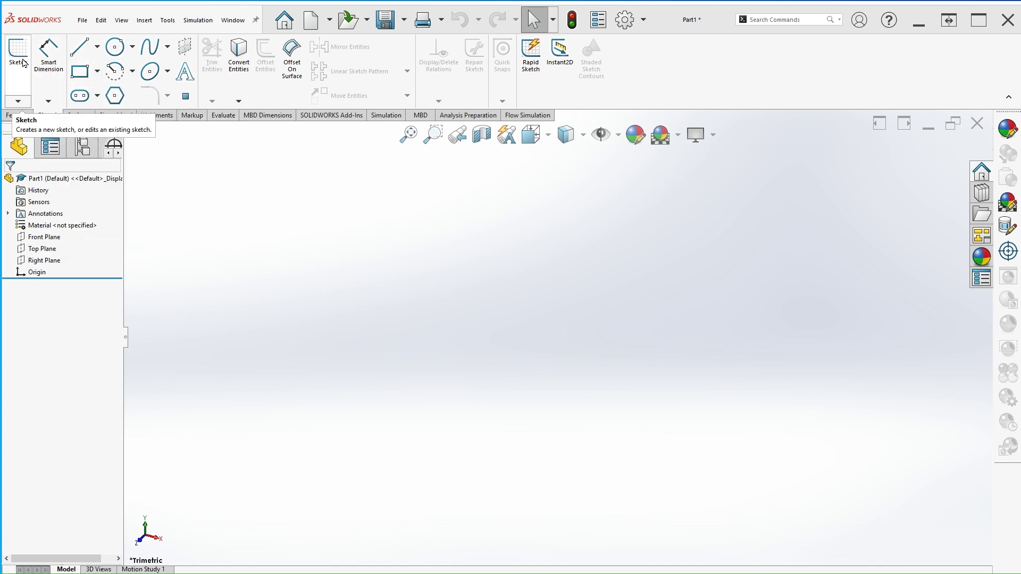
Start a Front Plane sketch with an infinite horizontal construction line through the origin
click(22, 62)
click(413, 208)
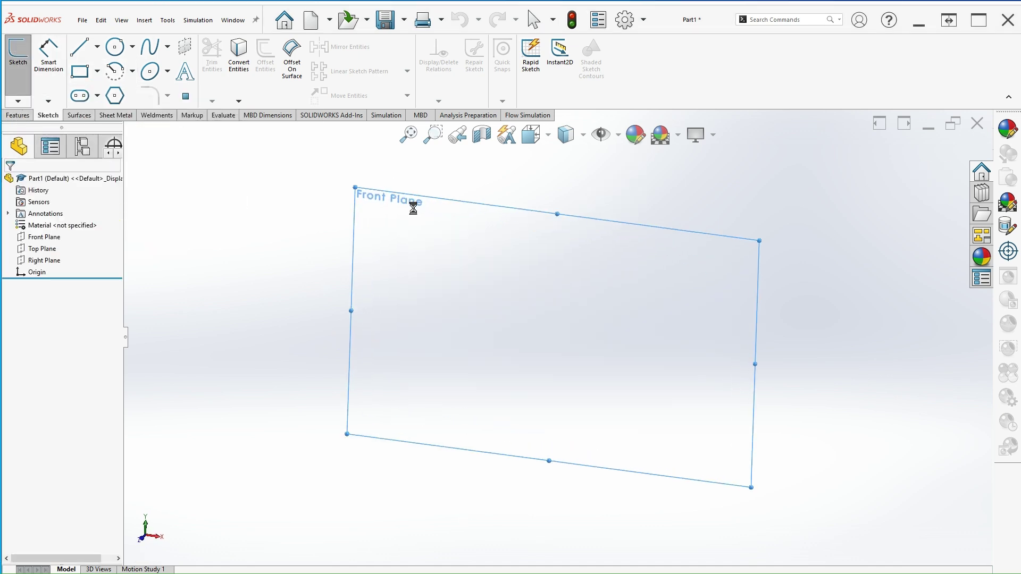
click(80, 54)
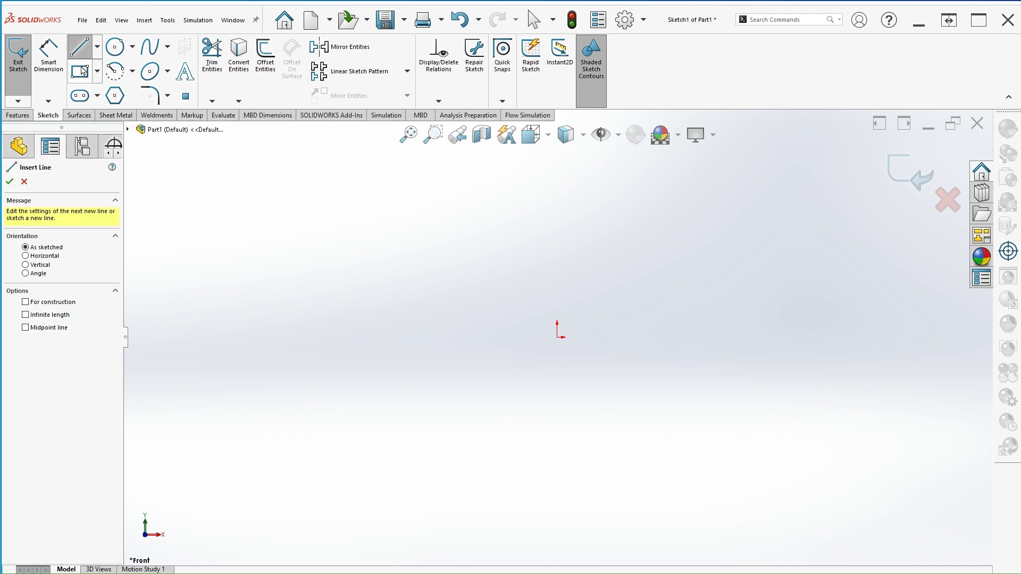
click(42, 259)
click(51, 308)
click(50, 322)
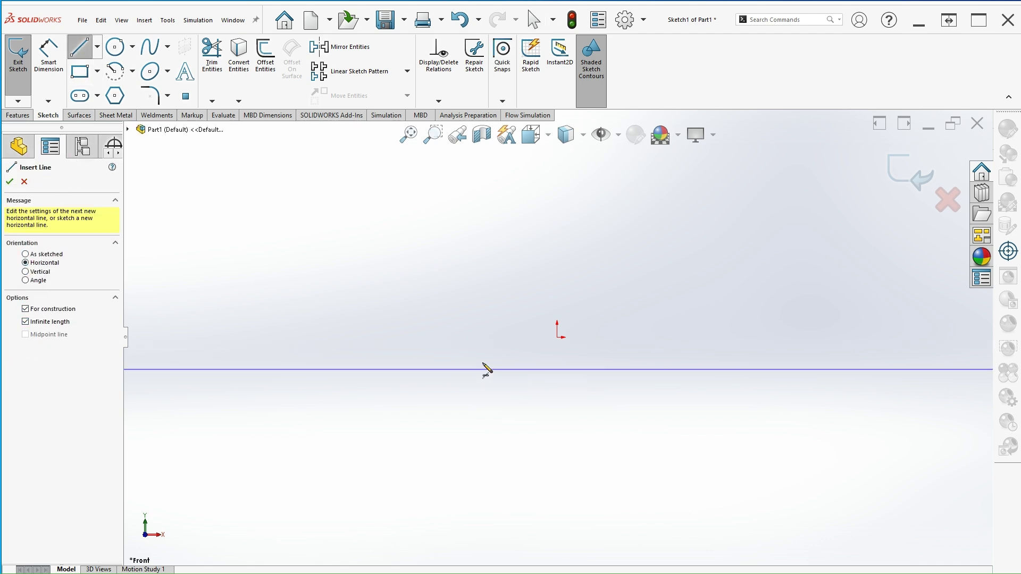
click(557, 338)
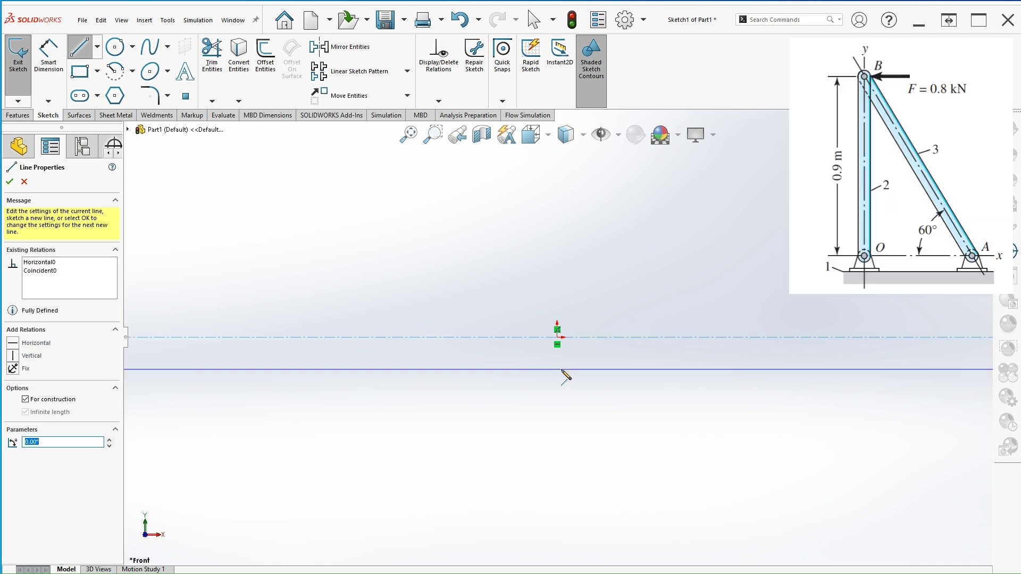
key(Escape)
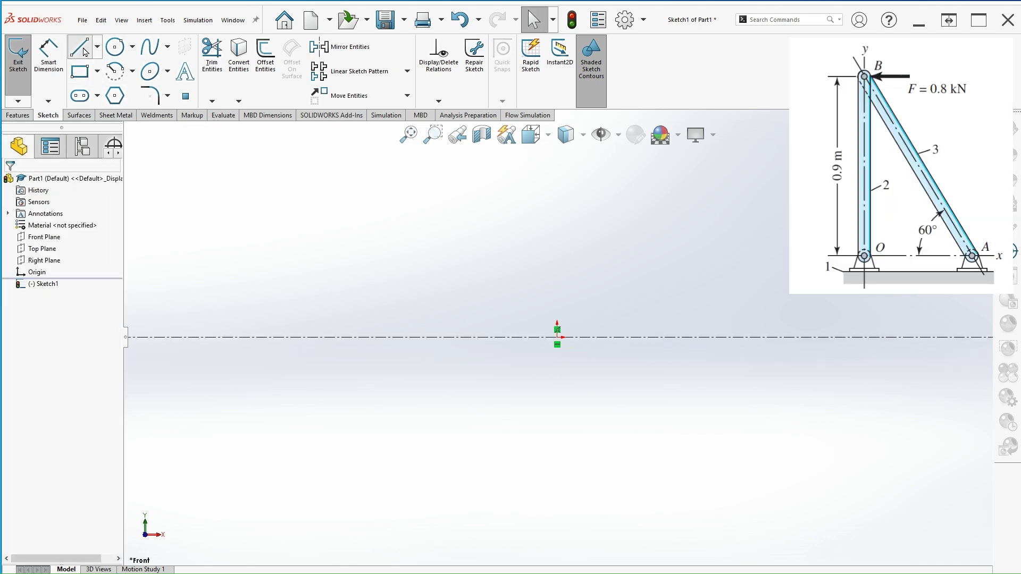
Draw the vertical member up from the baseline and the diagonal member back down to it
click(81, 49)
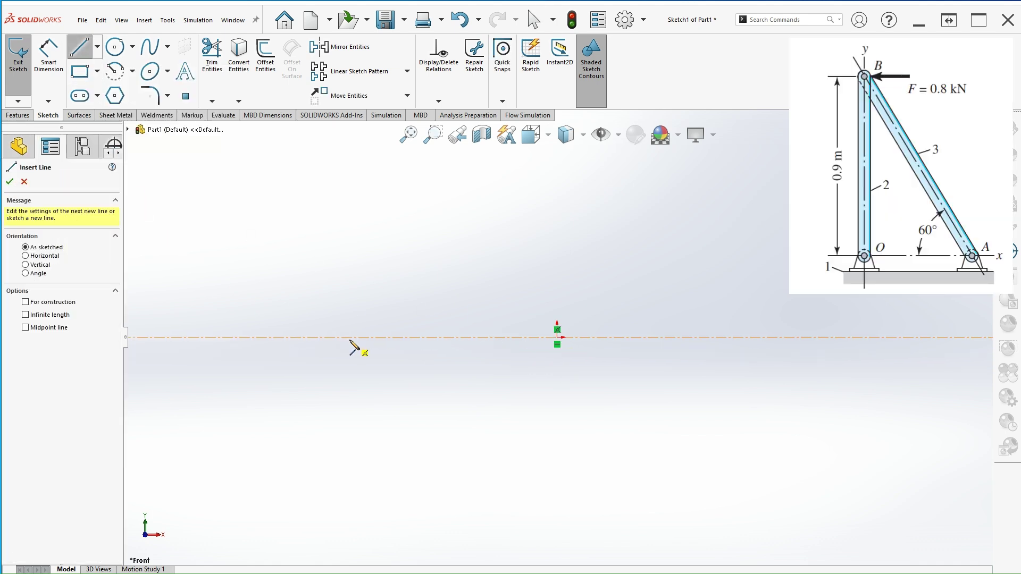
drag(350, 337, 349, 171)
click(465, 337)
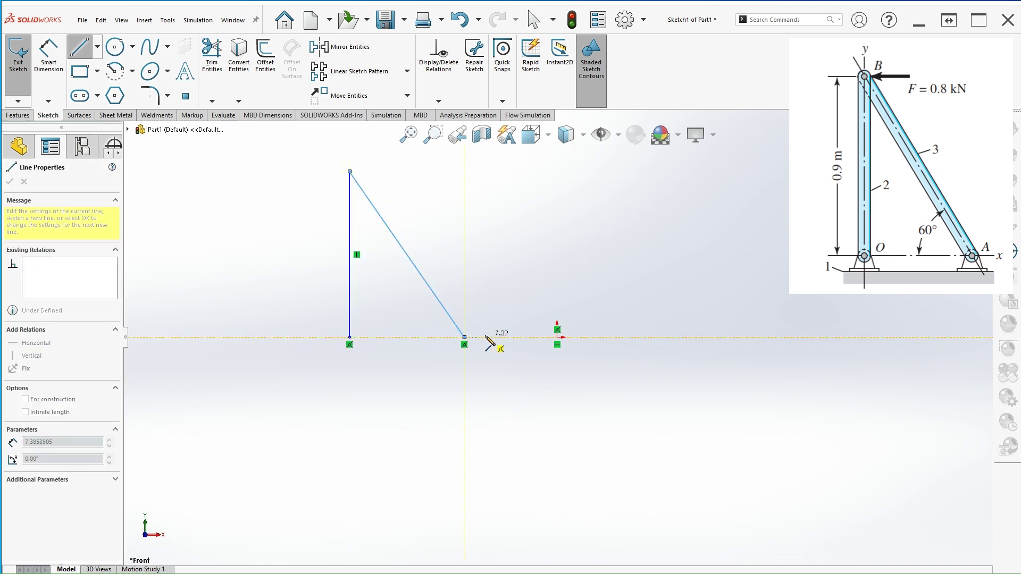
key(Escape)
Dimension the diagonal at 60° to the construction line and the vertical member at 900 mm
click(48, 54)
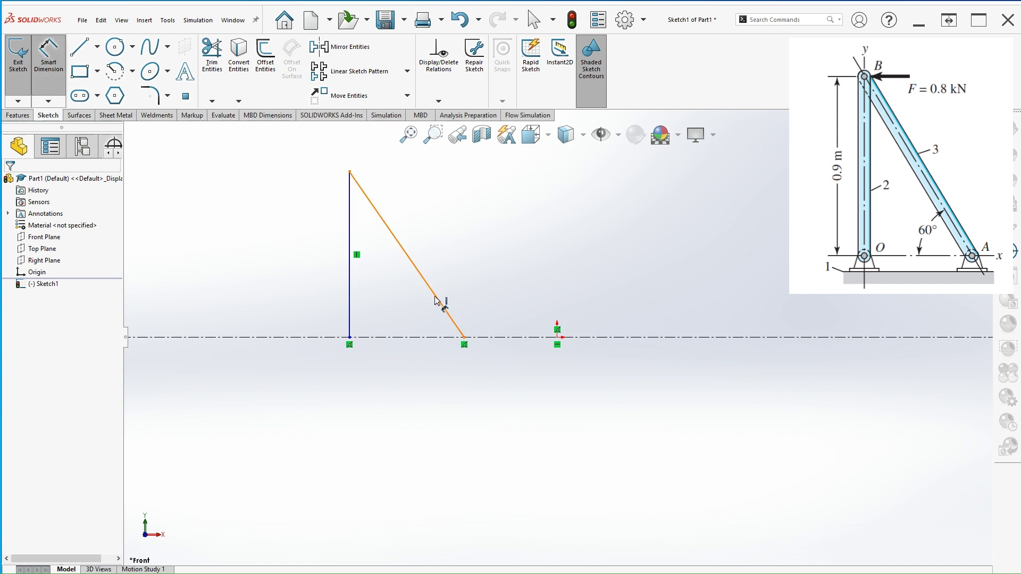
click(445, 312)
click(427, 337)
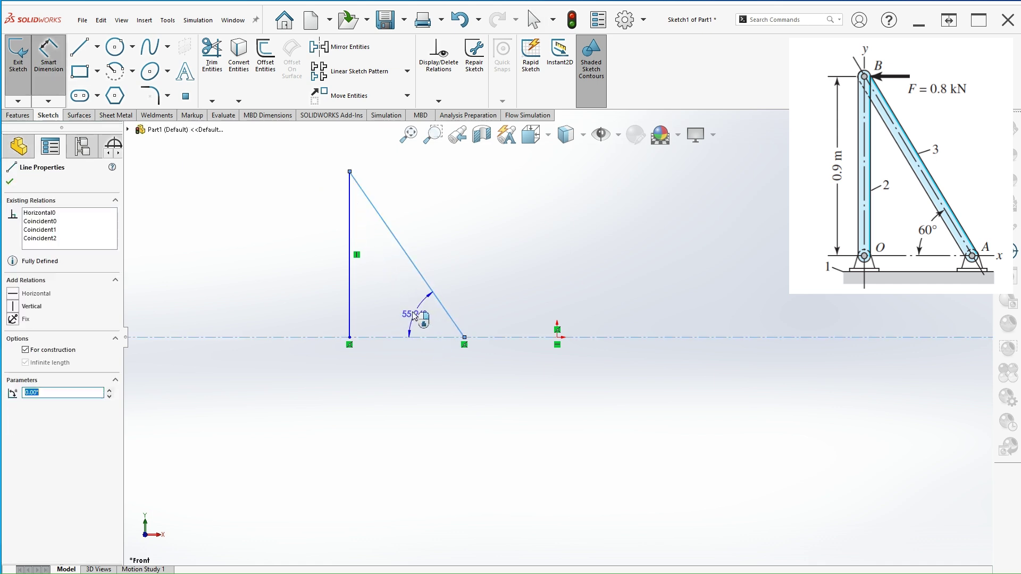
click(403, 303)
text(60)
key(Return)
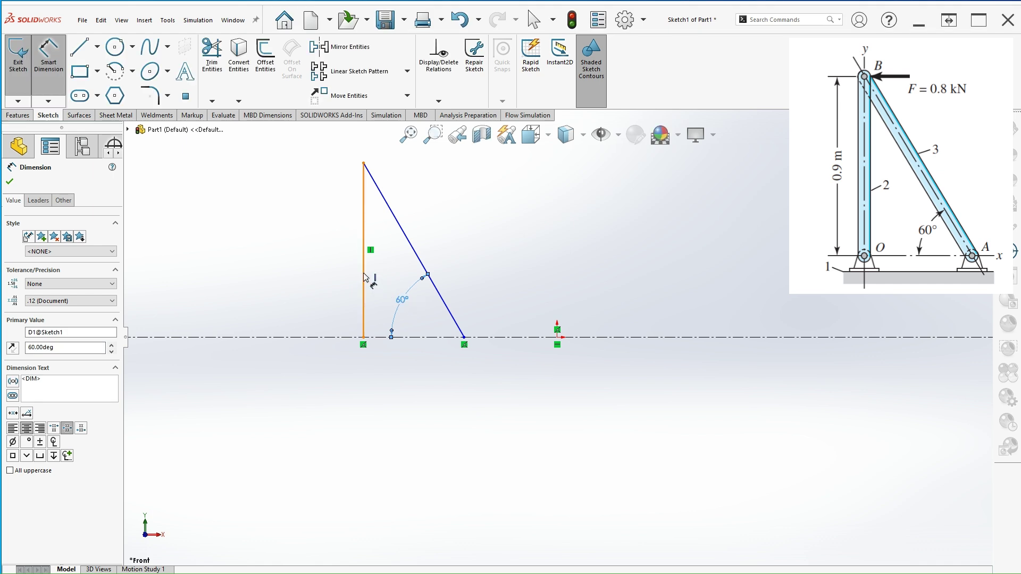
click(365, 277)
click(319, 242)
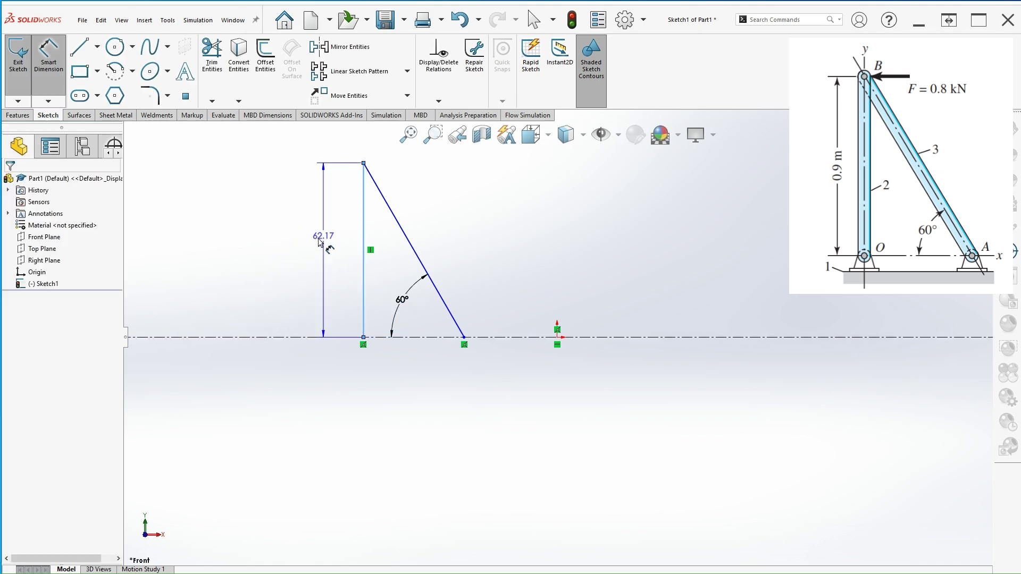
click(309, 242)
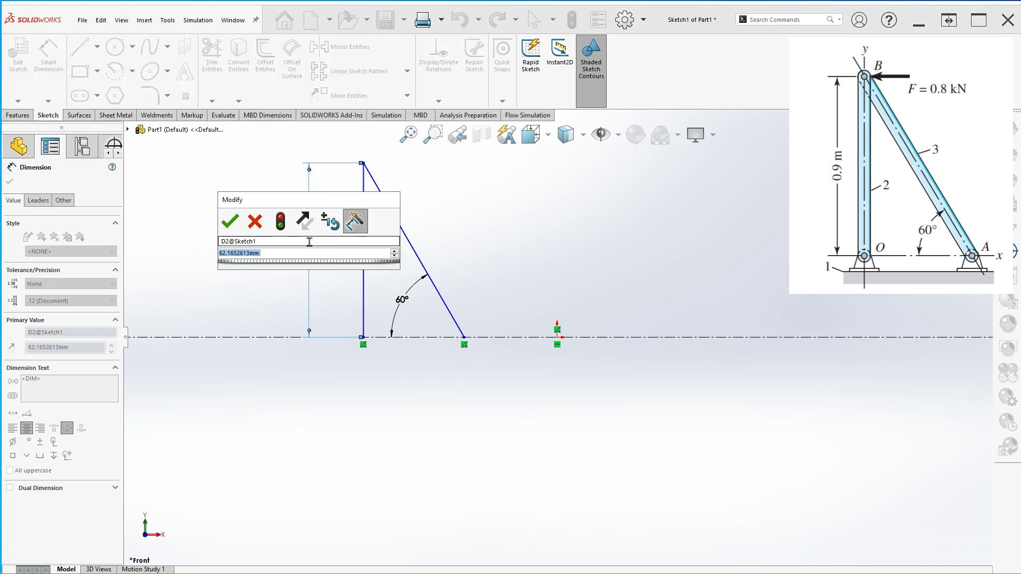
text(900)
key(Return)
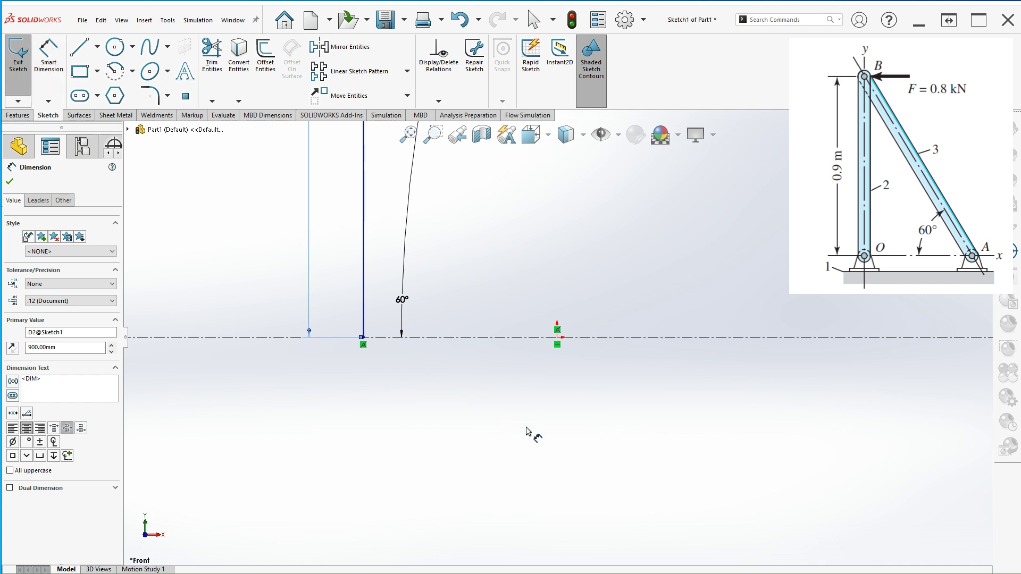
Move the 900 dimension left of the vertical line, refit the view and exit the sketch
key(f)
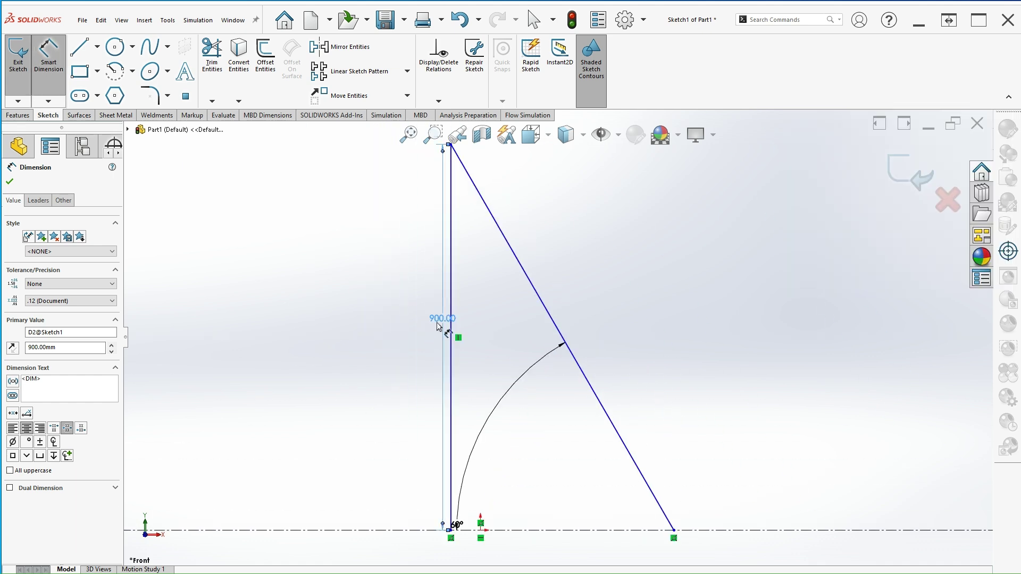
mouse_move(437, 326)
mouse_down()
mouse_move(449, 333)
mouse_move(396, 327)
mouse_up()
key(f)
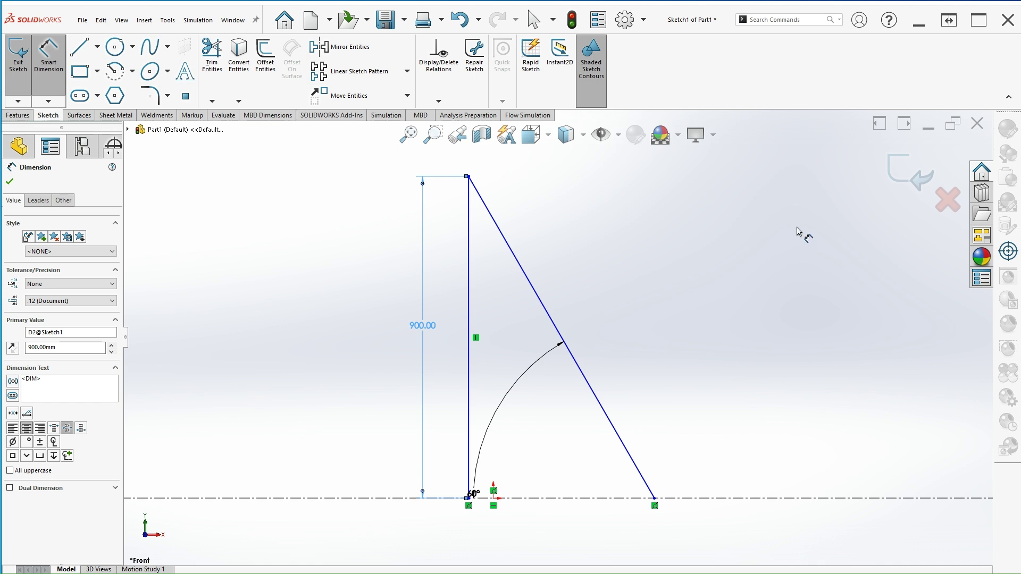
click(910, 174)
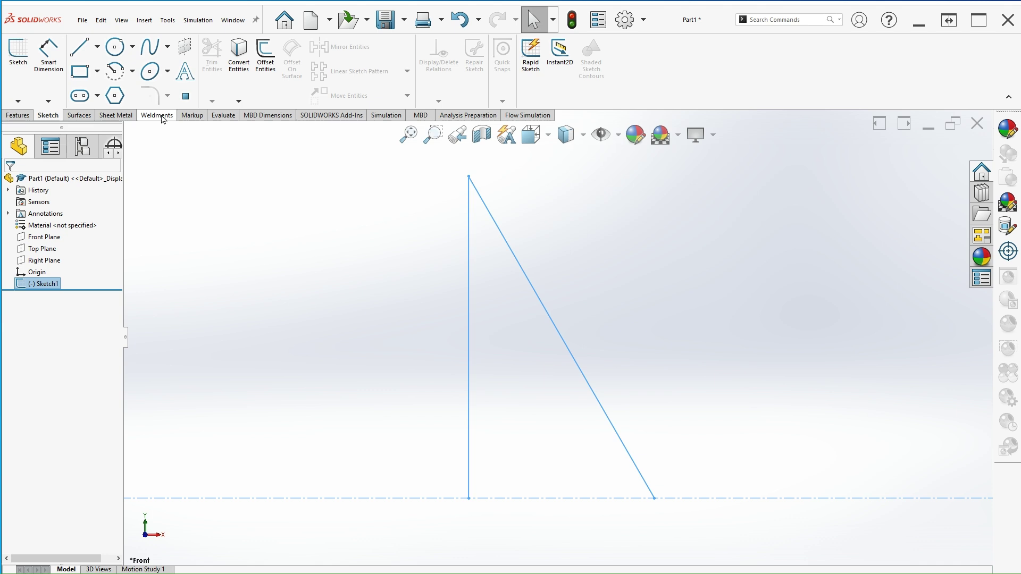
Check the CommandManager's Tabs list, then bring up the Weldments tab
right_click(650, 89)
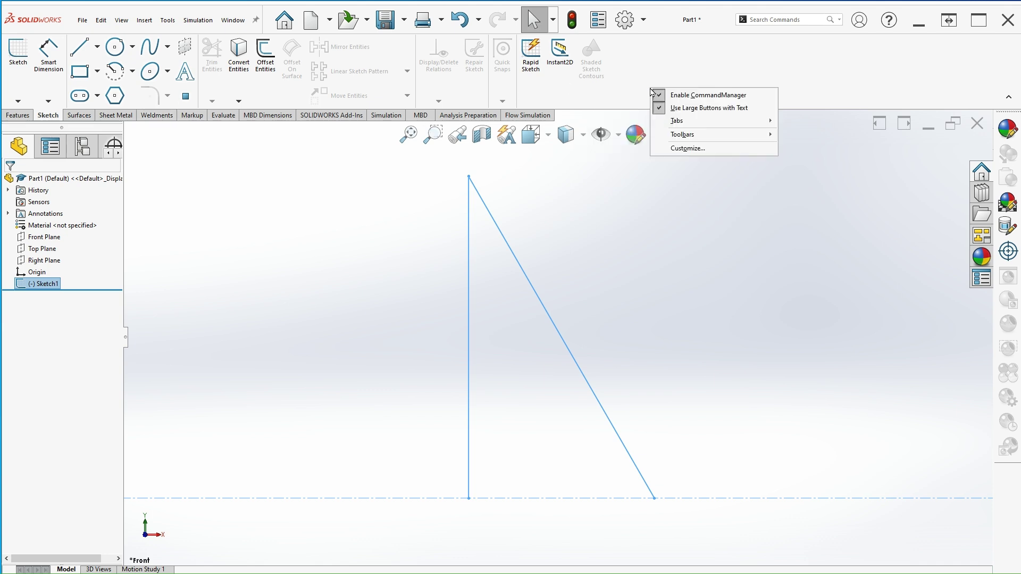
mouse_move(691, 123)
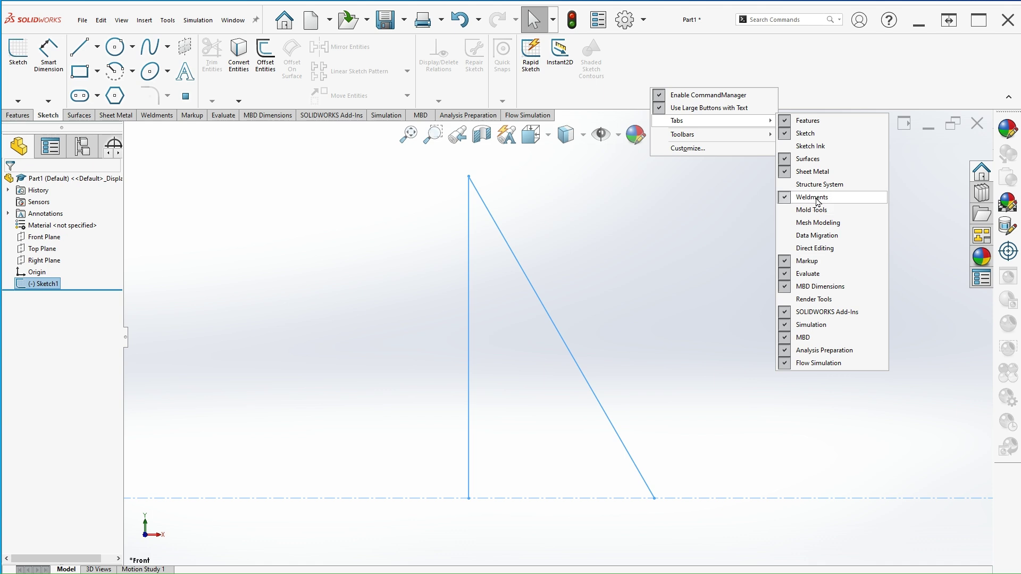
click(823, 81)
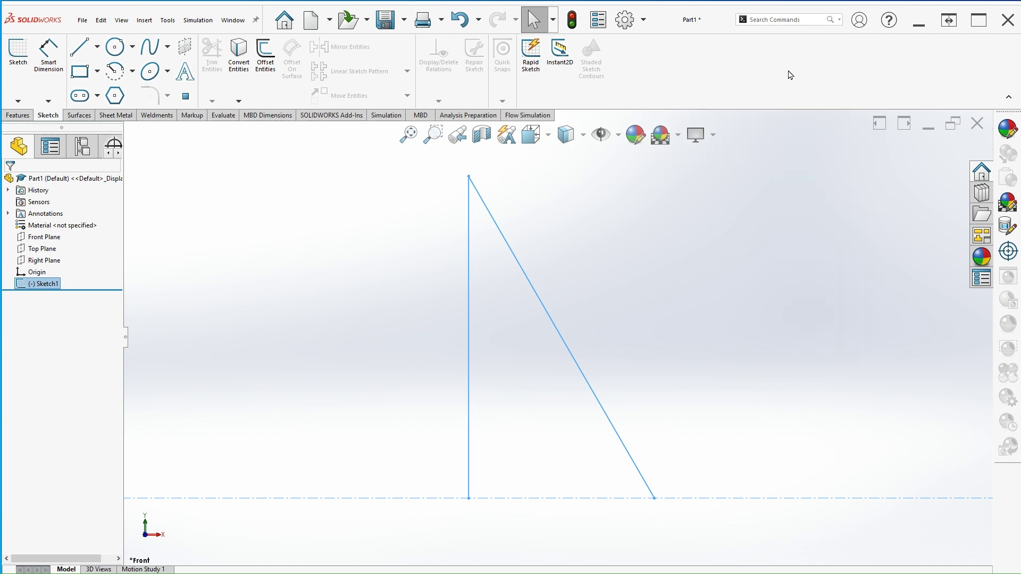
click(159, 117)
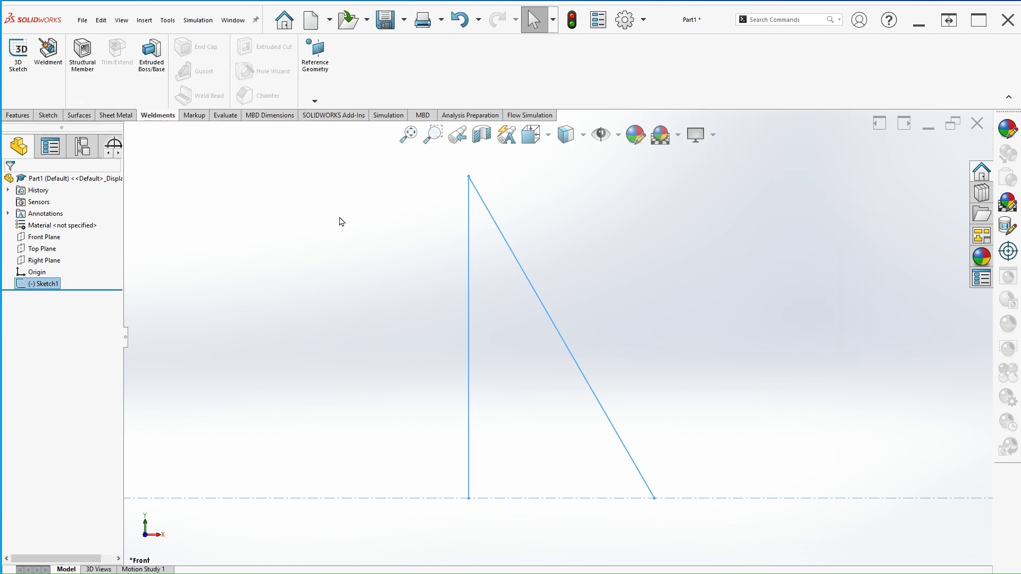
Start a Structural Member using an ansi inch 4 x 3 x 0.25 rectangular tube profile
click(82, 83)
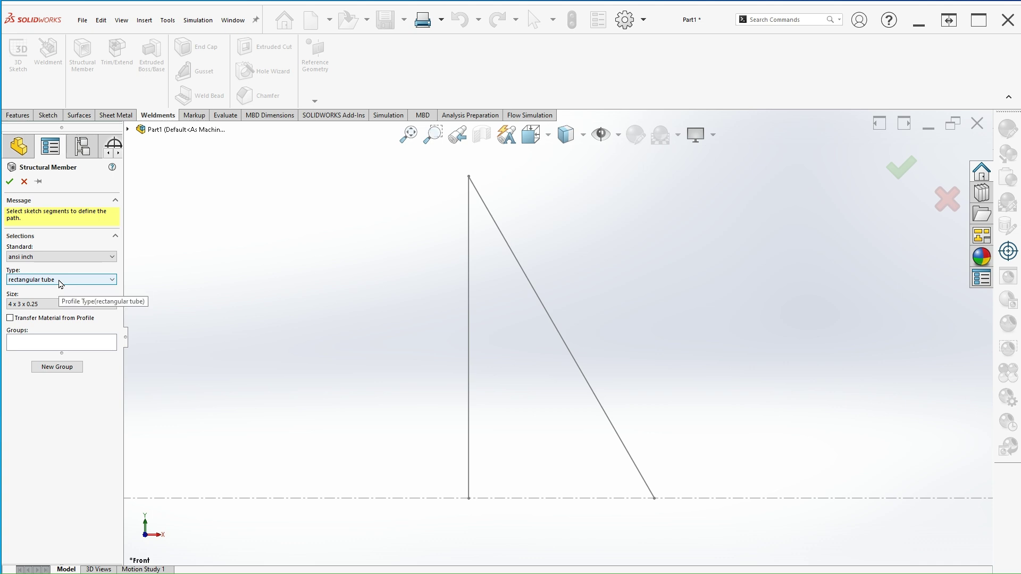
click(60, 280)
click(59, 280)
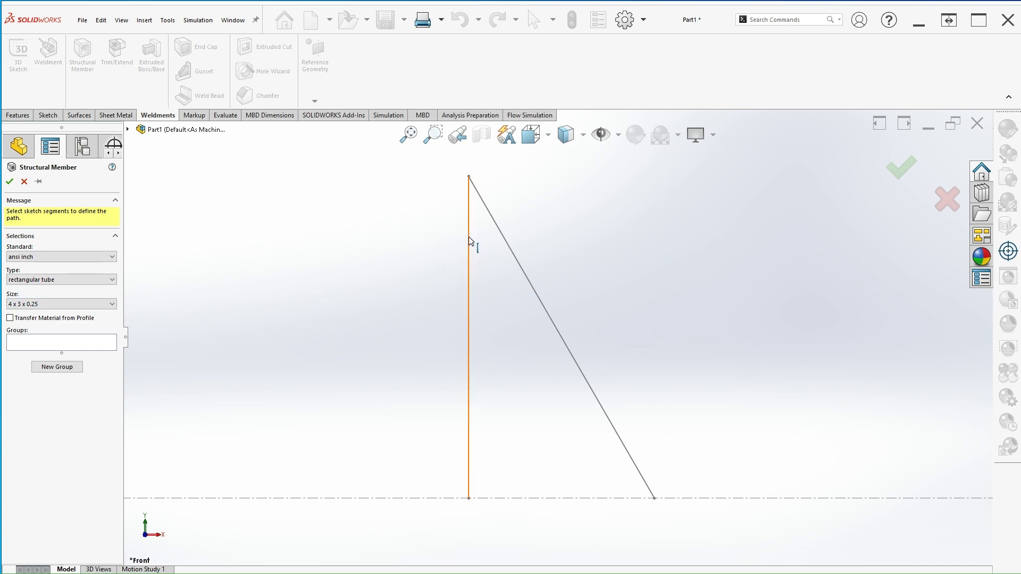
click(49, 345)
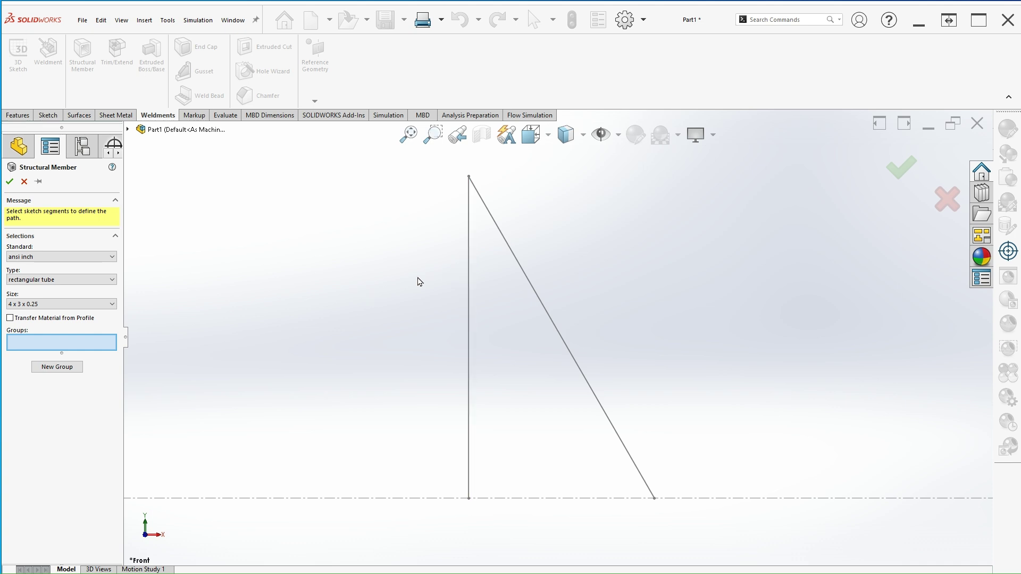
Pick the vertical Line2 and diagonal Line3 as the member path segments
click(469, 223)
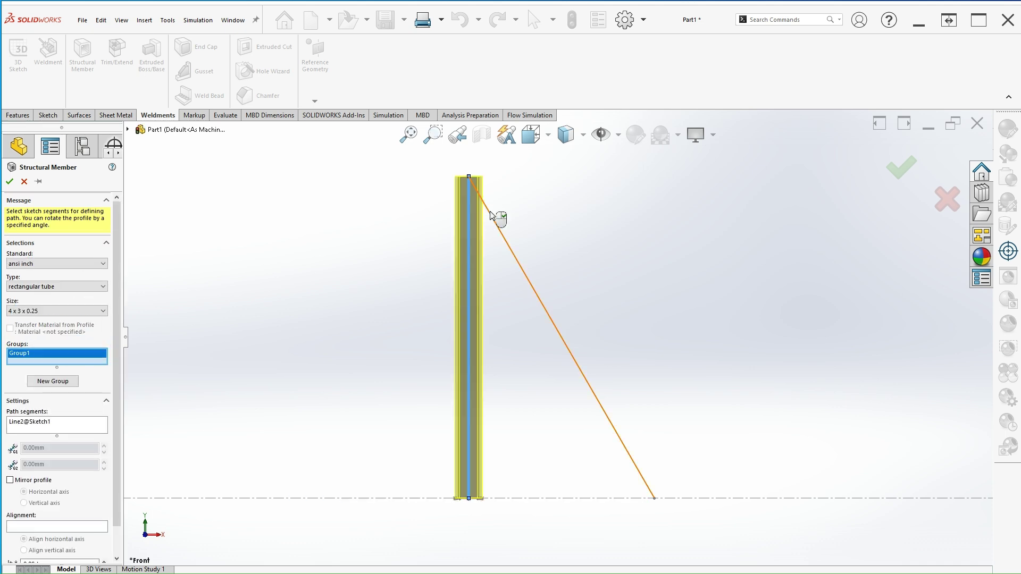
click(490, 215)
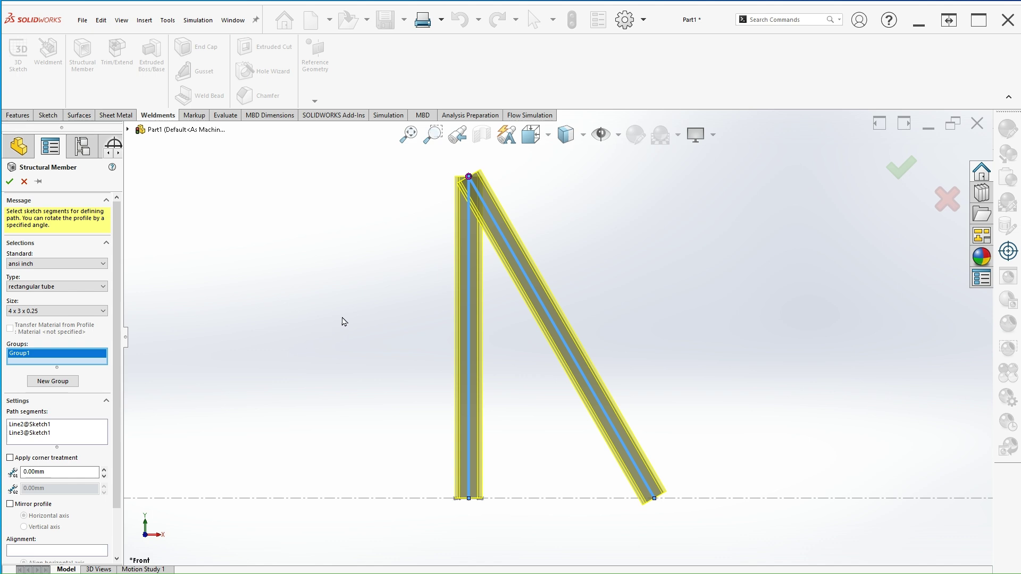
key(f)
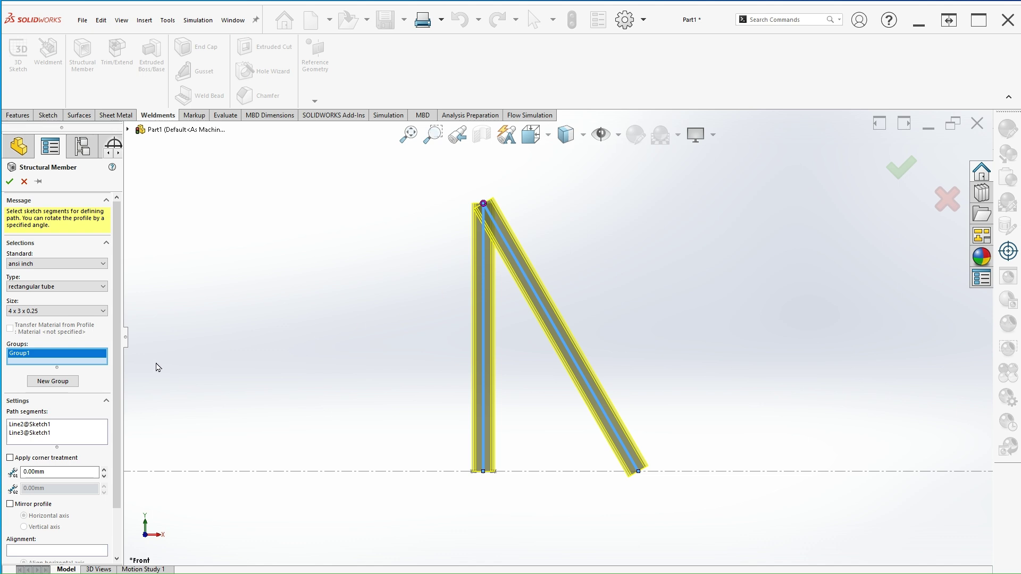
drag(120, 325, 114, 364)
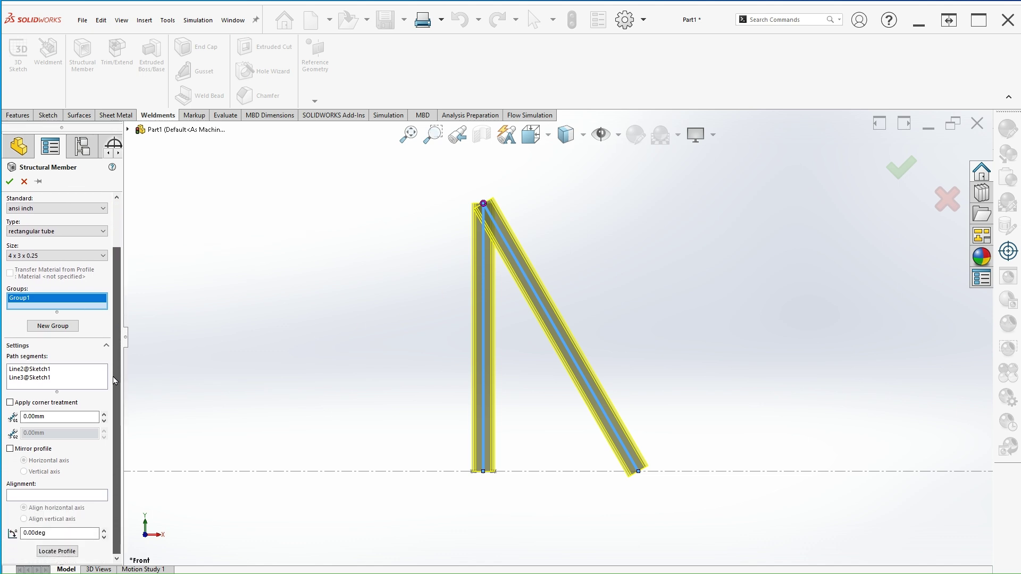
Try both butt trims at the top corner, then leave corner treatment switched off
click(38, 403)
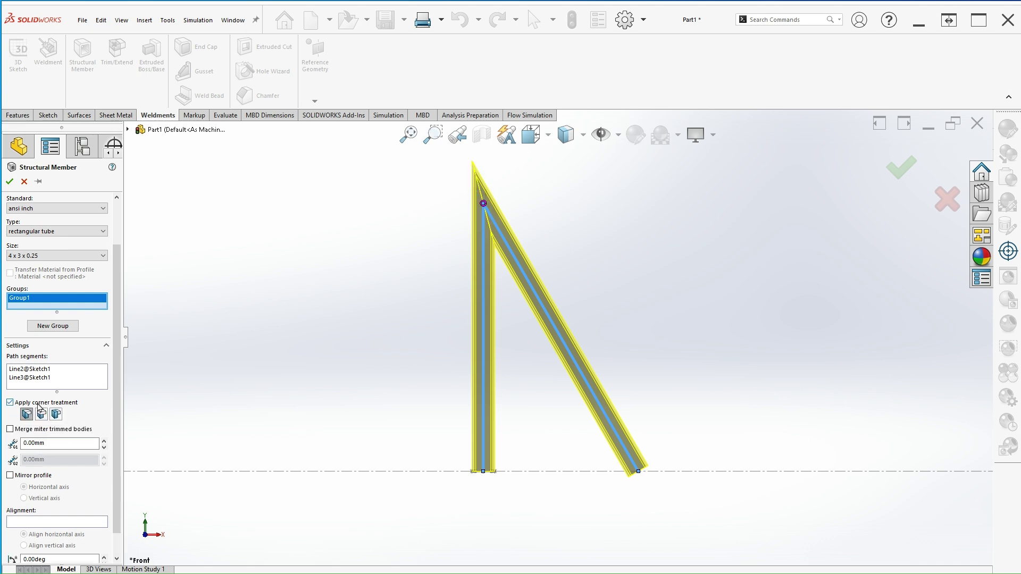
click(41, 414)
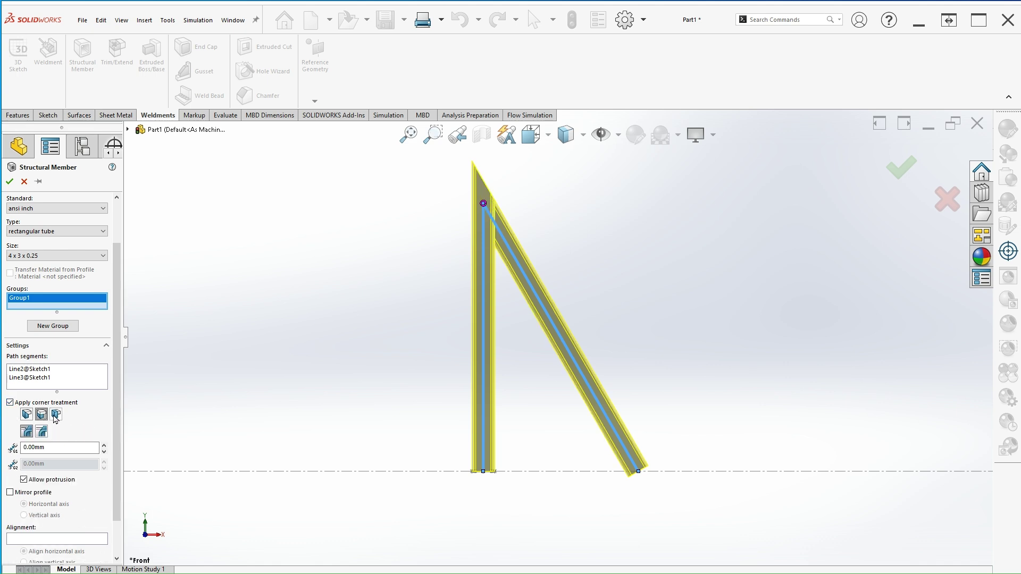
click(55, 415)
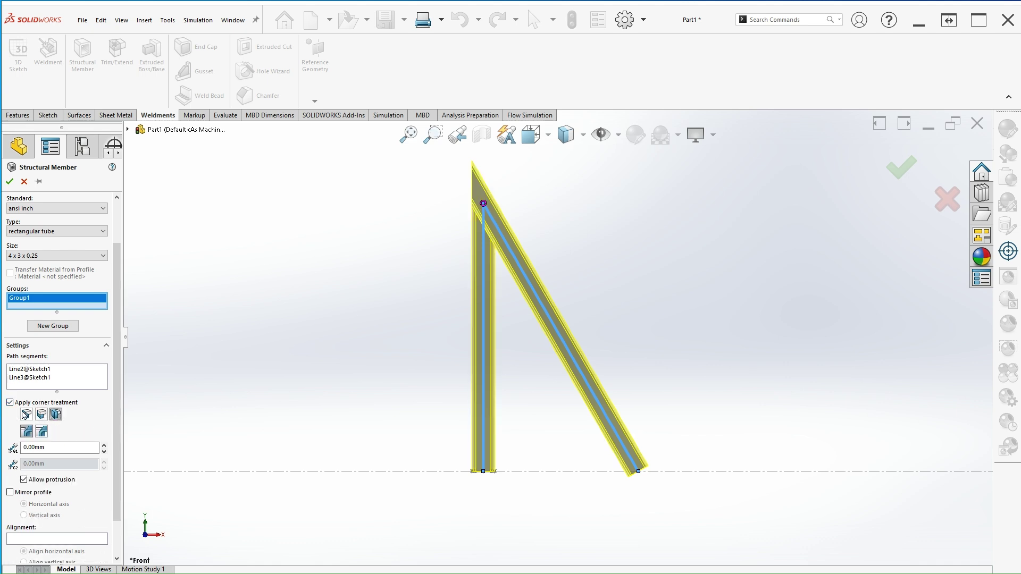
click(21, 403)
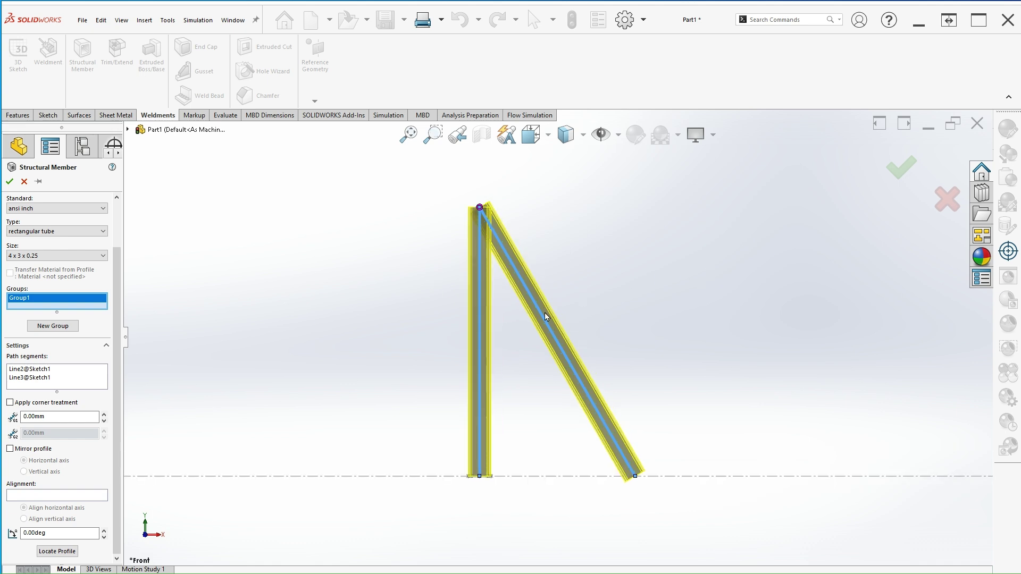
scroll(544, 313, down, 2)
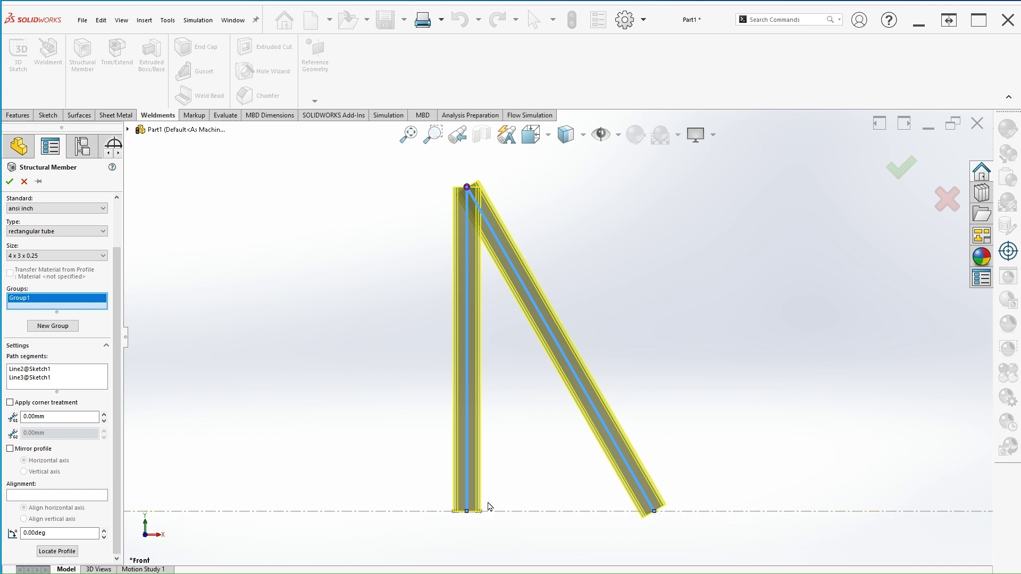
click(9, 182)
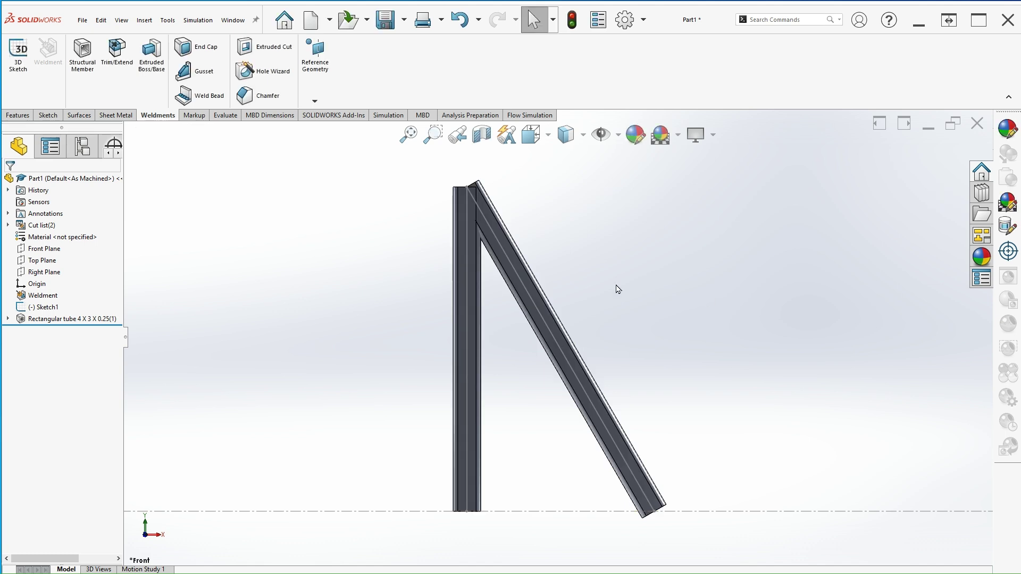
mouse_move(598, 267)
middle_down()
mouse_move(636, 271)
mouse_move(624, 314)
mouse_move(618, 292)
middle_up()
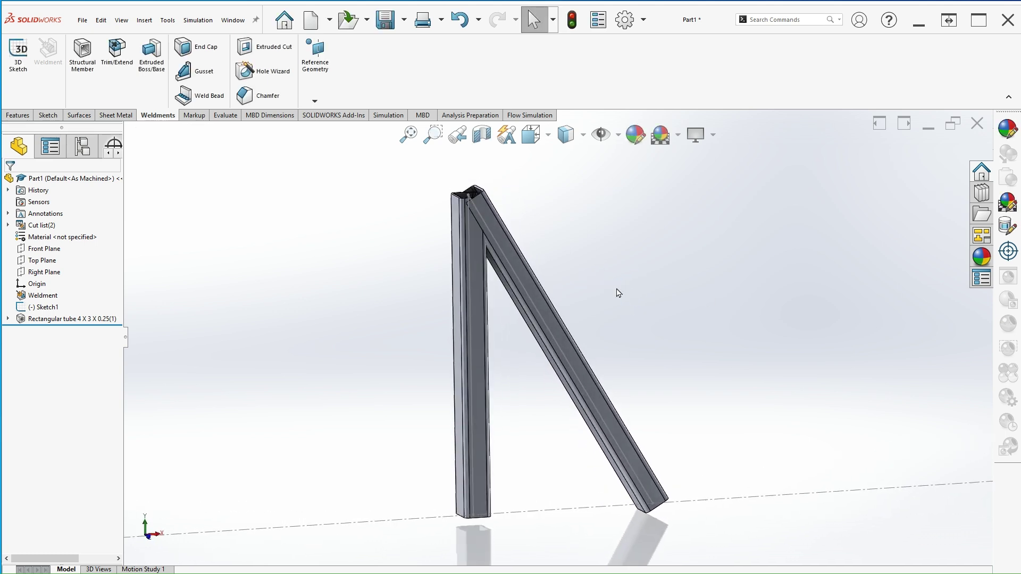
key(ctrl+3)
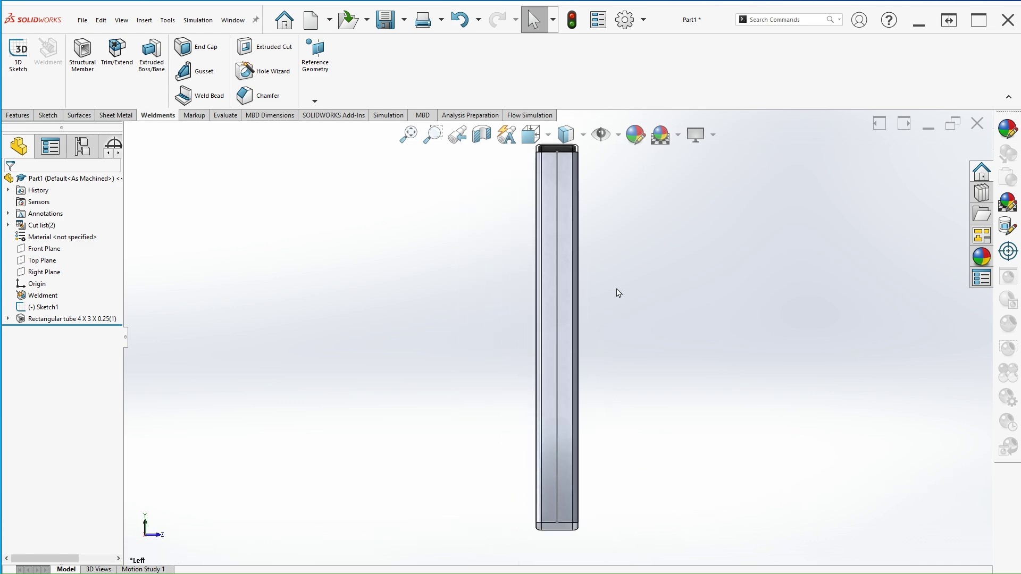
key(ctrl+1)
key(ctrl+4)
key(ctrl+7)
key(ctrl+5)
key(ctrl+6)
key(ctrl+1)
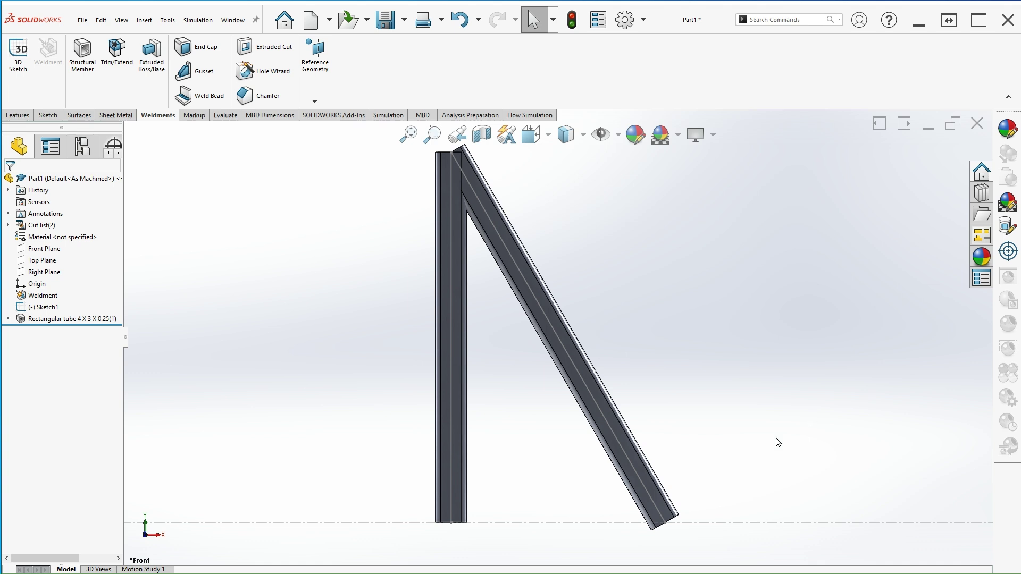
Switch to the Simulation tab and check the ribbon's Tabs list without changes
click(376, 115)
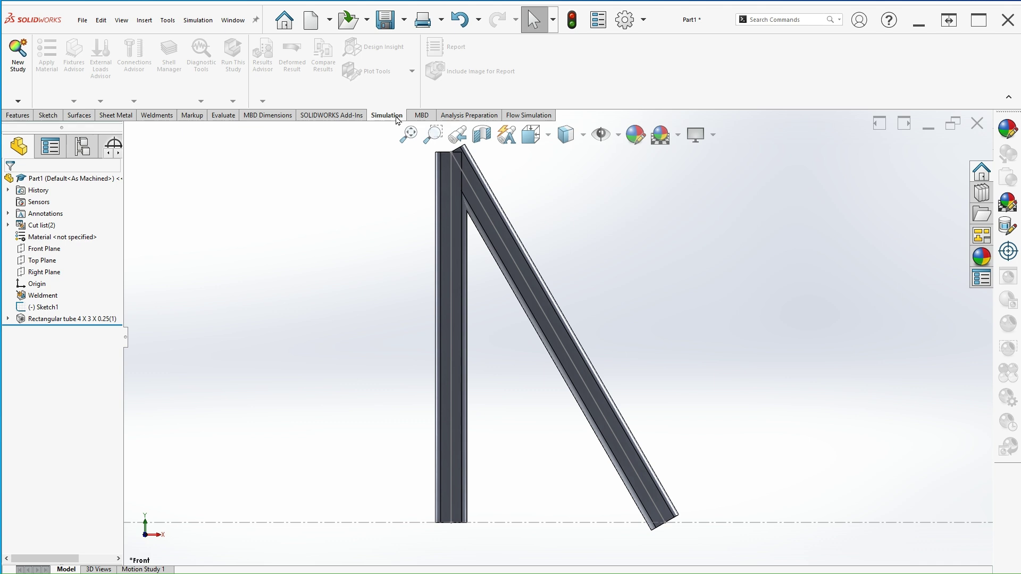
right_click(680, 86)
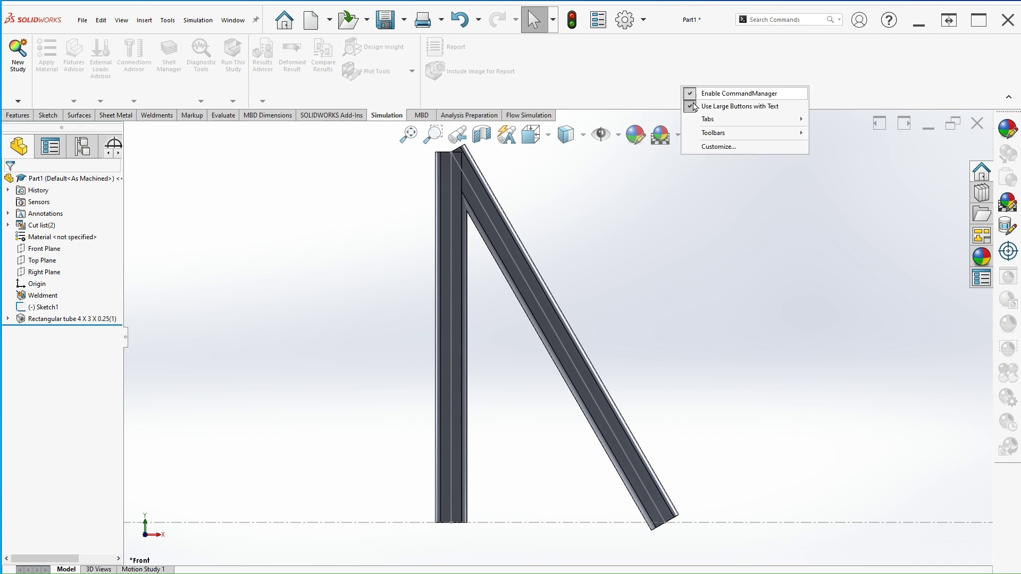
mouse_move(708, 120)
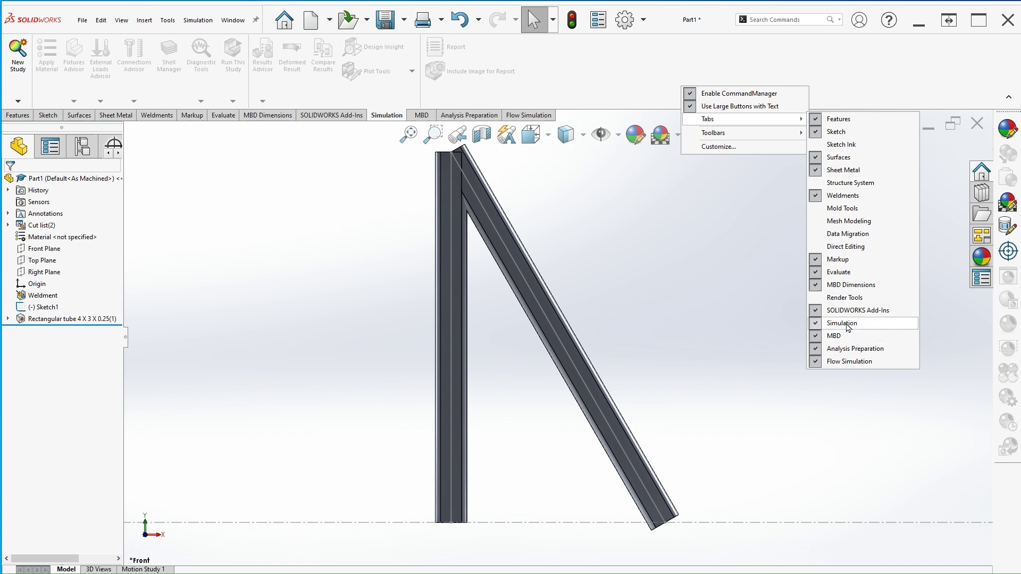
key(Escape)
key(Escape)
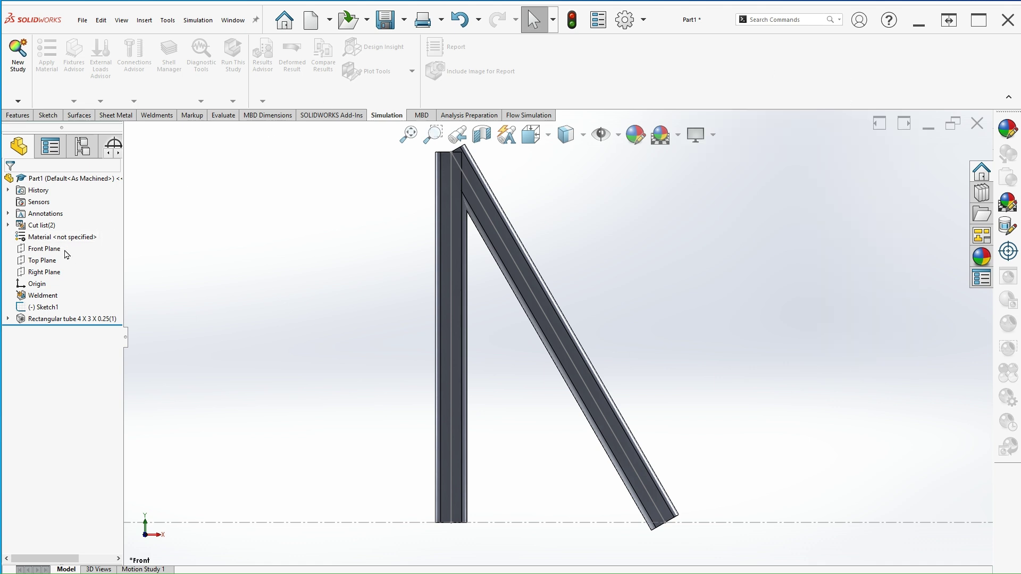
Create a new Static study named 'Reaction Forces'
click(13, 69)
click(56, 255)
key(BackSpace)
key(BackSpace)
key(BackSpace)
key(BackSpace)
key(BackSpace)
key(BackSpace)
key(BackSpace)
text(Reaction Forces)
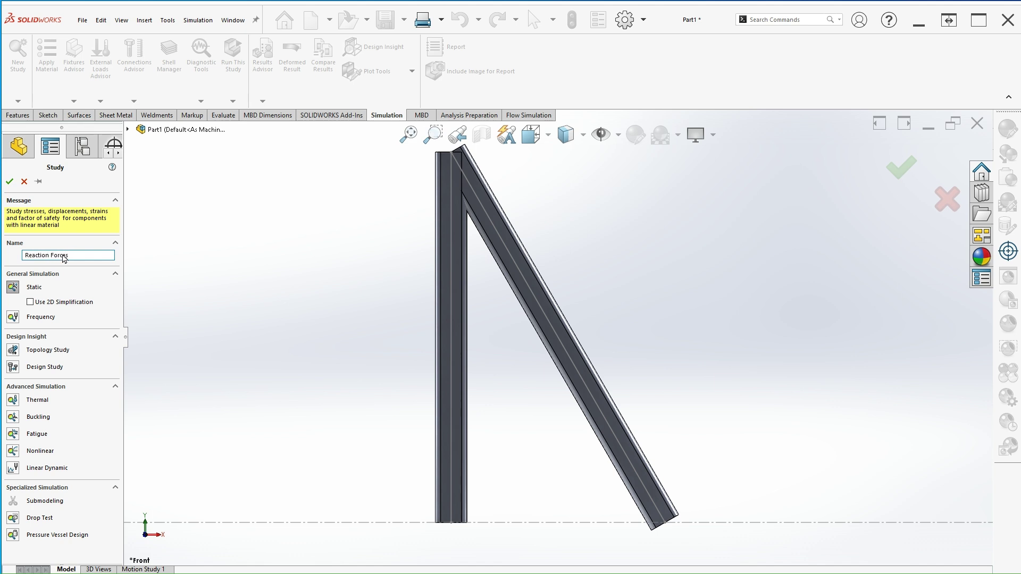
click(10, 181)
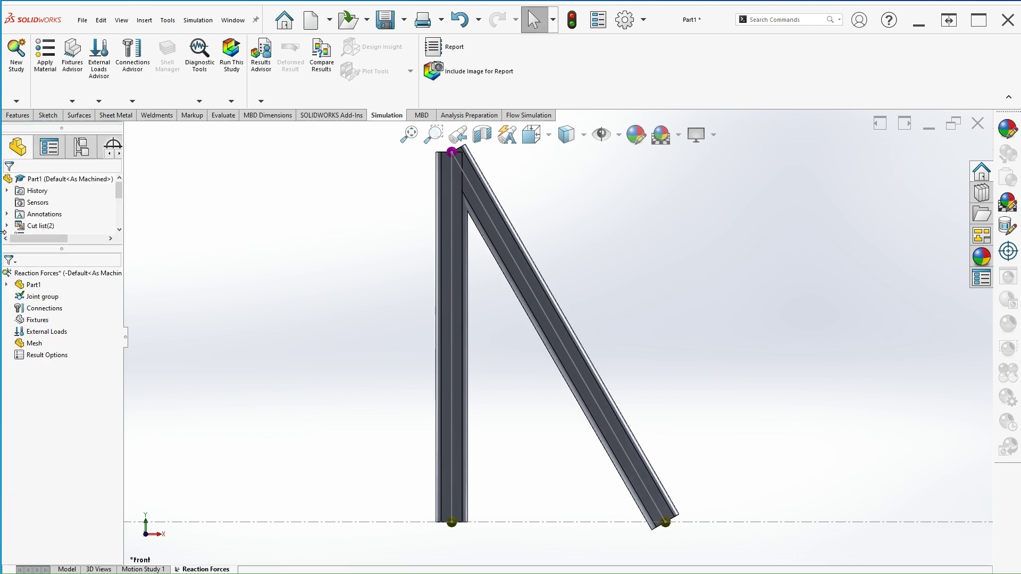
Apply the favourite material 1060 Alloy to all bodies of Part1
right_click(34, 287)
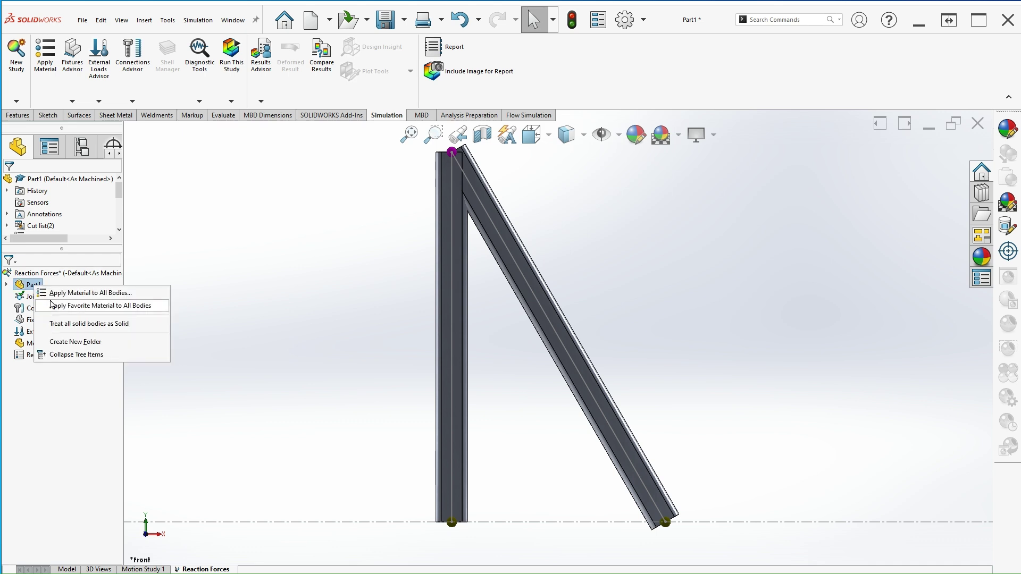
mouse_move(54, 306)
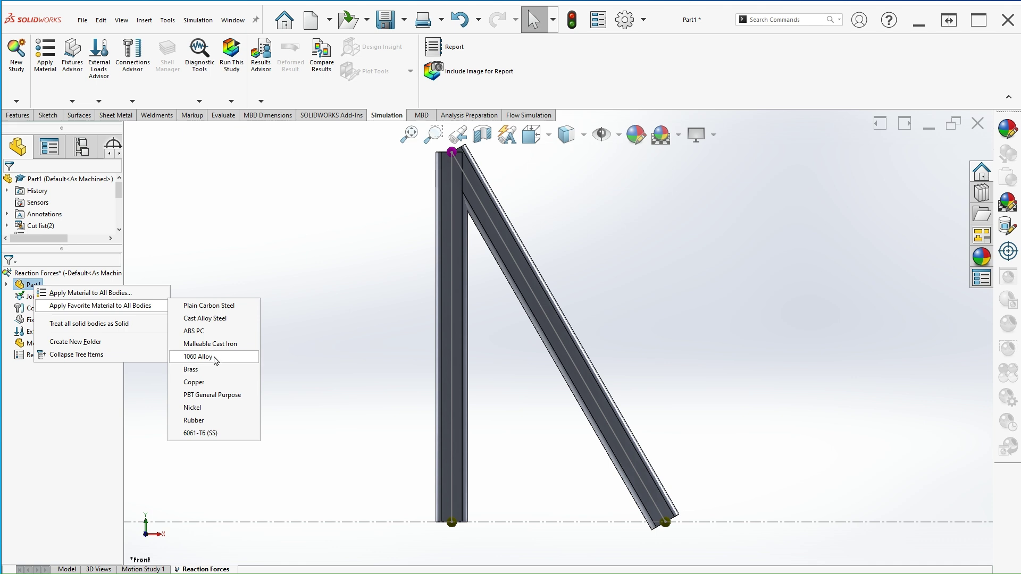
click(197, 356)
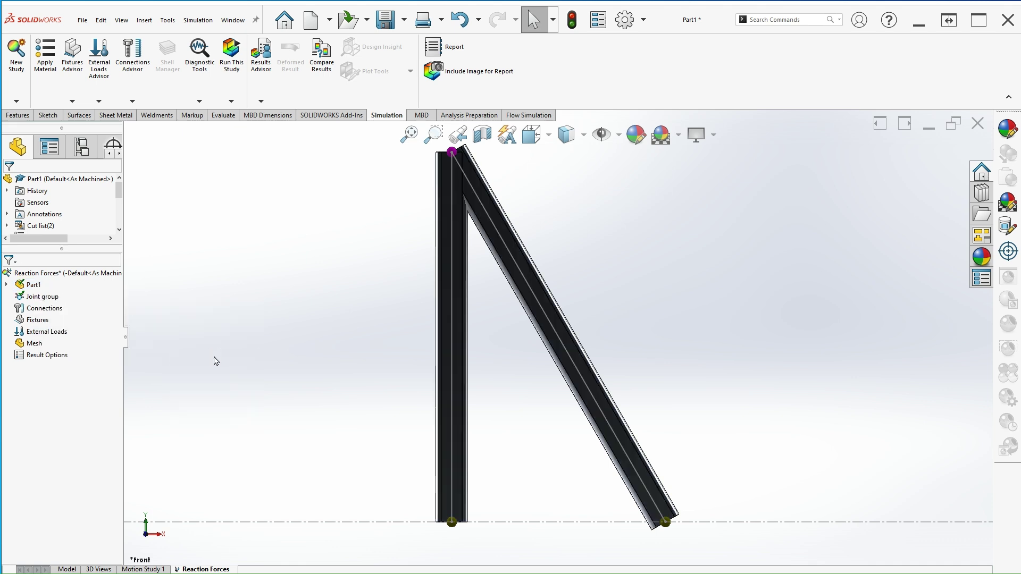
Add a Fixed Geometry fixture using reference geometry, selecting bottom joint Joint<4, 1> at O
right_click(41, 325)
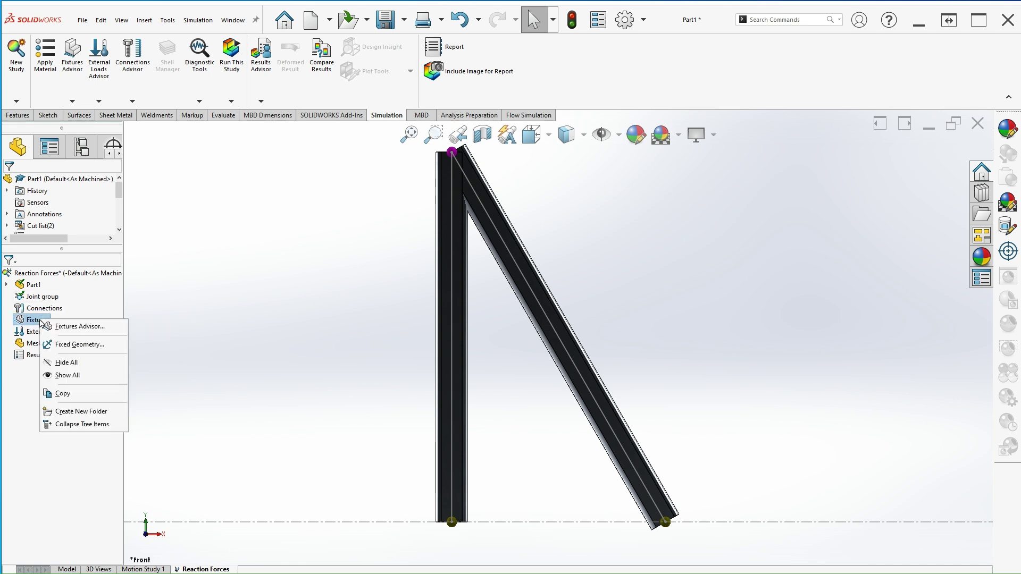
click(76, 345)
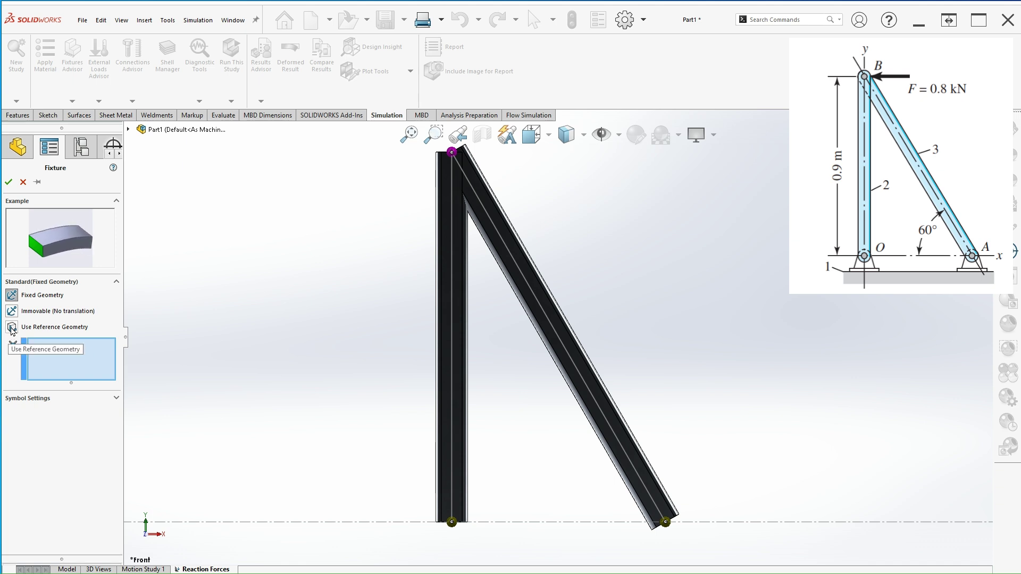
click(12, 327)
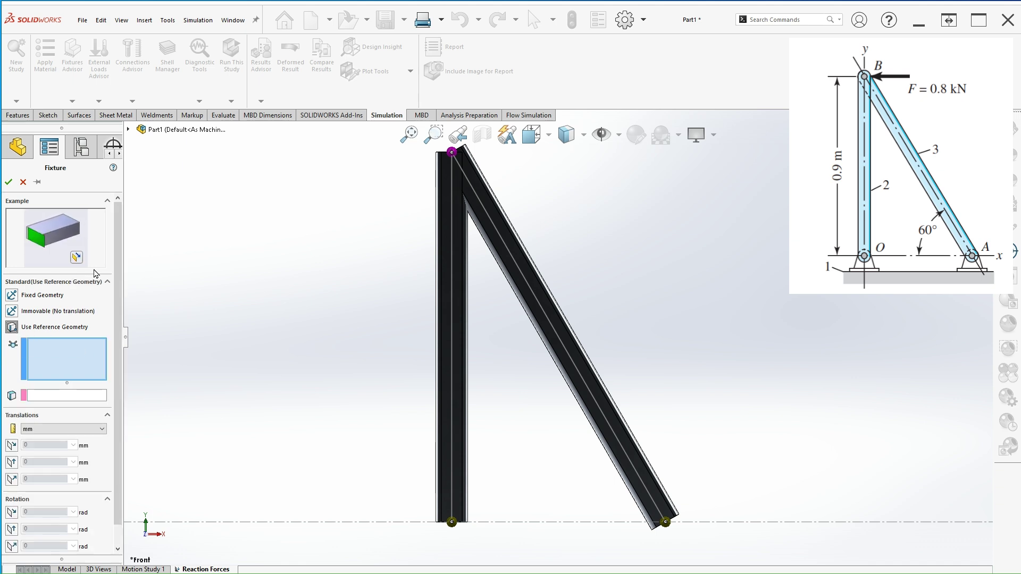
scroll(95, 298, down, 1)
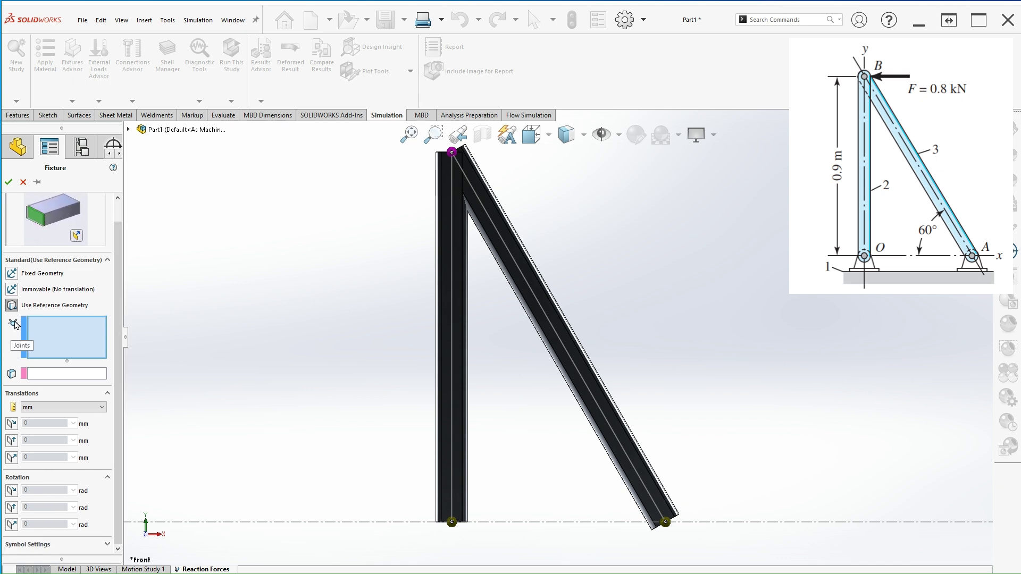
click(449, 522)
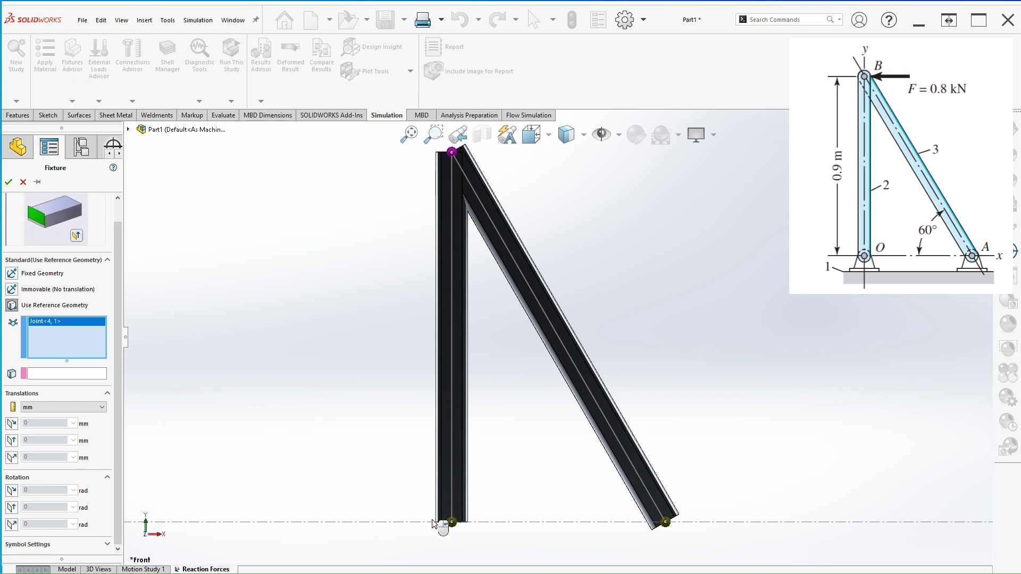
Reference the pin O fixture at Joint<4,1> to the Front Plane
click(67, 378)
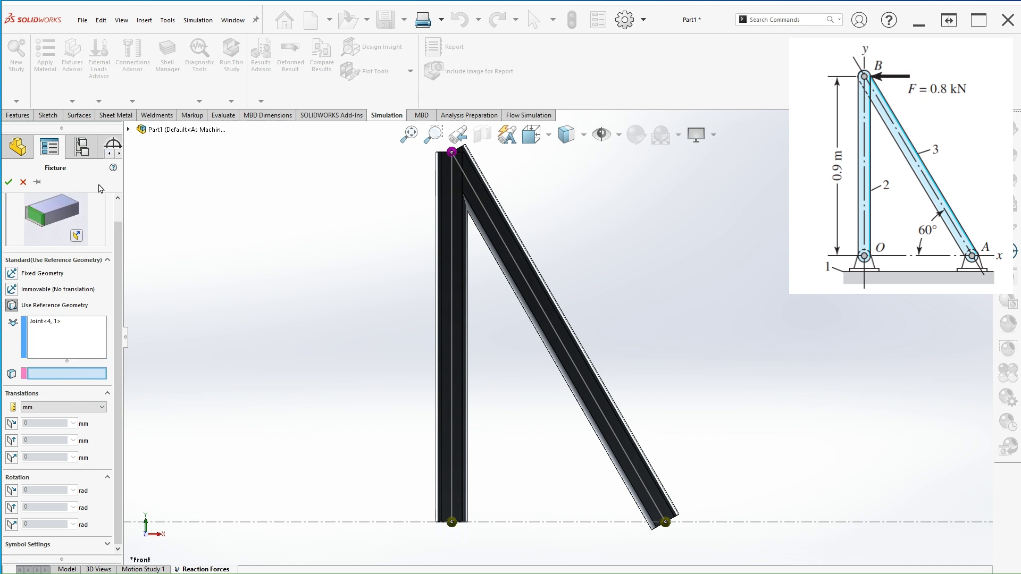
click(129, 131)
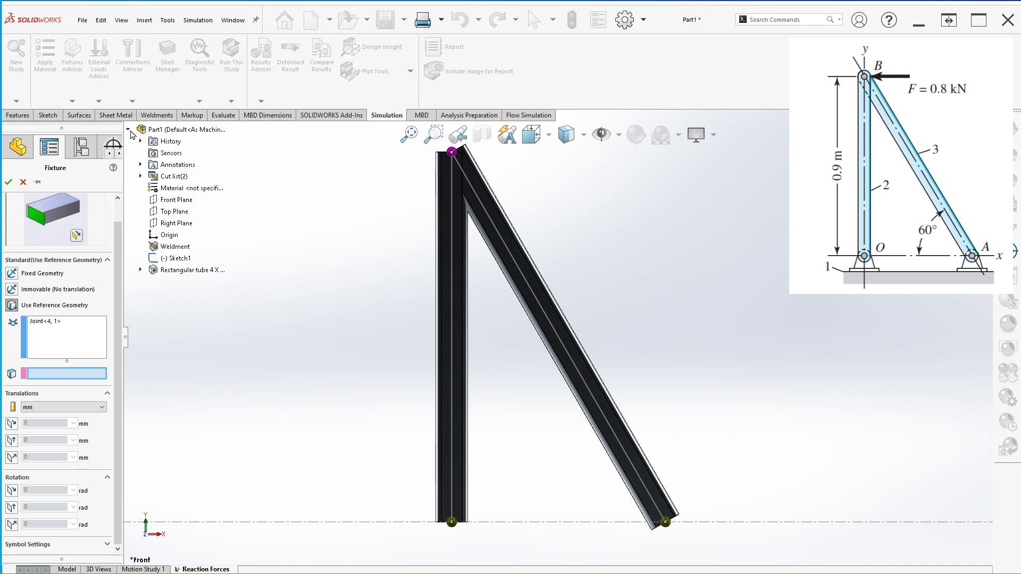
click(177, 201)
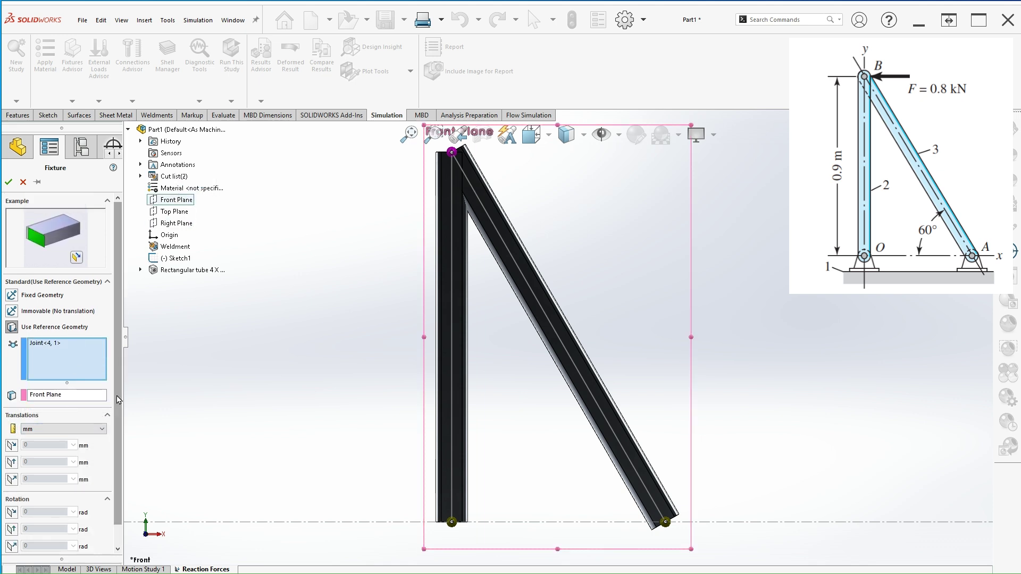
scroll(59, 446, down, 1)
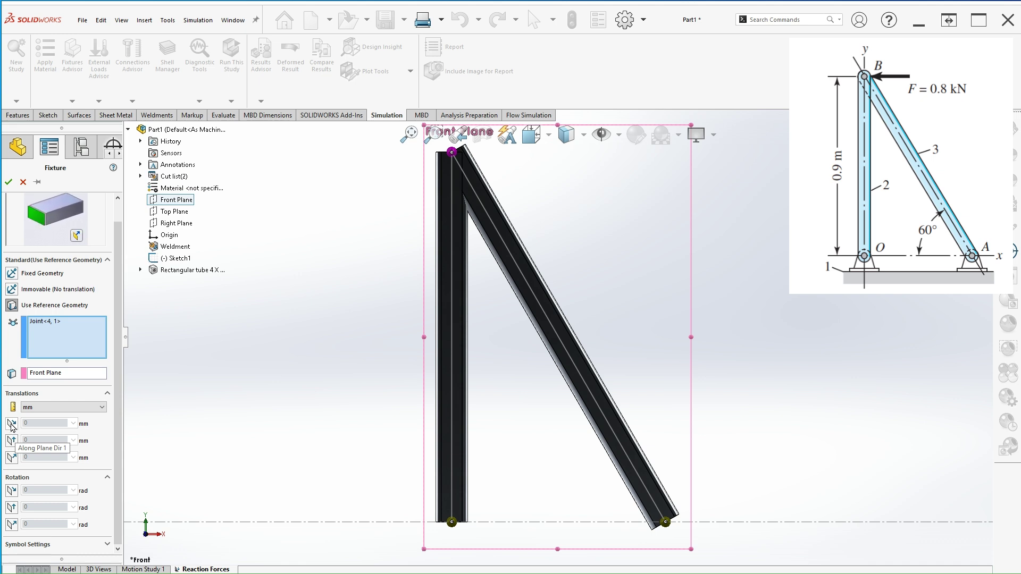
Lock translation along Plane Dir 1, Dir 2 and Normal to Plane at 0 mm
click(11, 424)
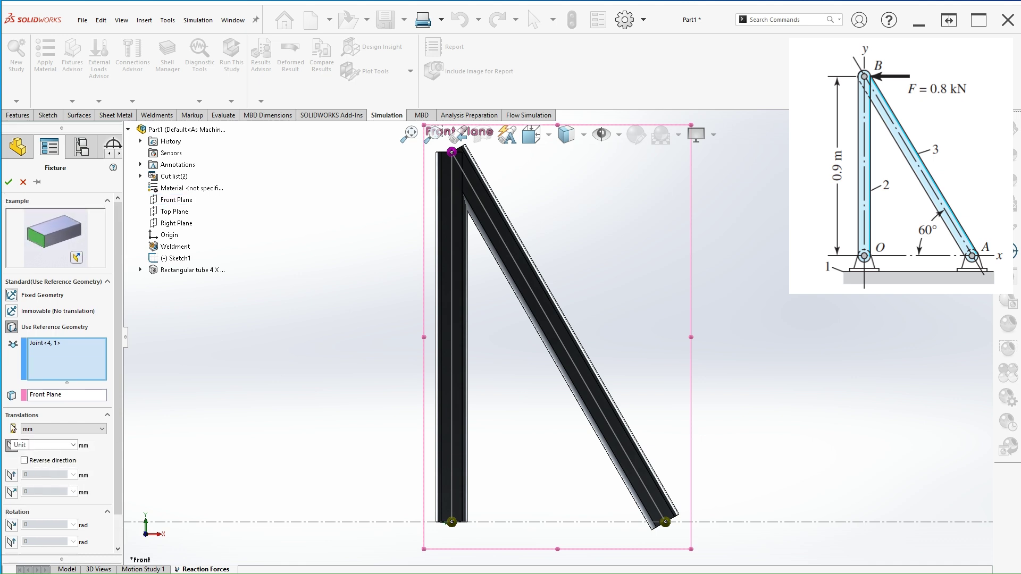
scroll(113, 367, down, 2)
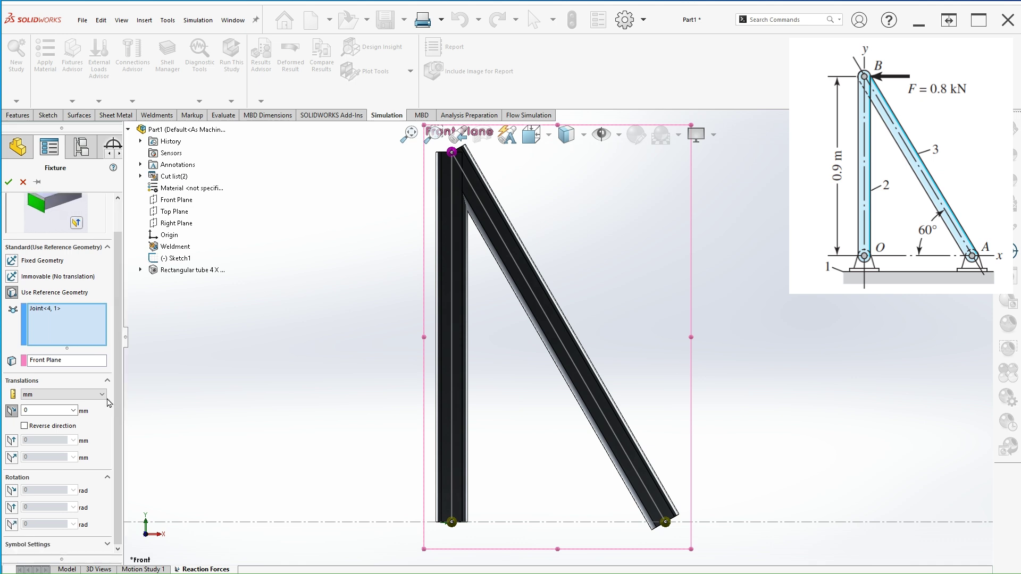
click(12, 441)
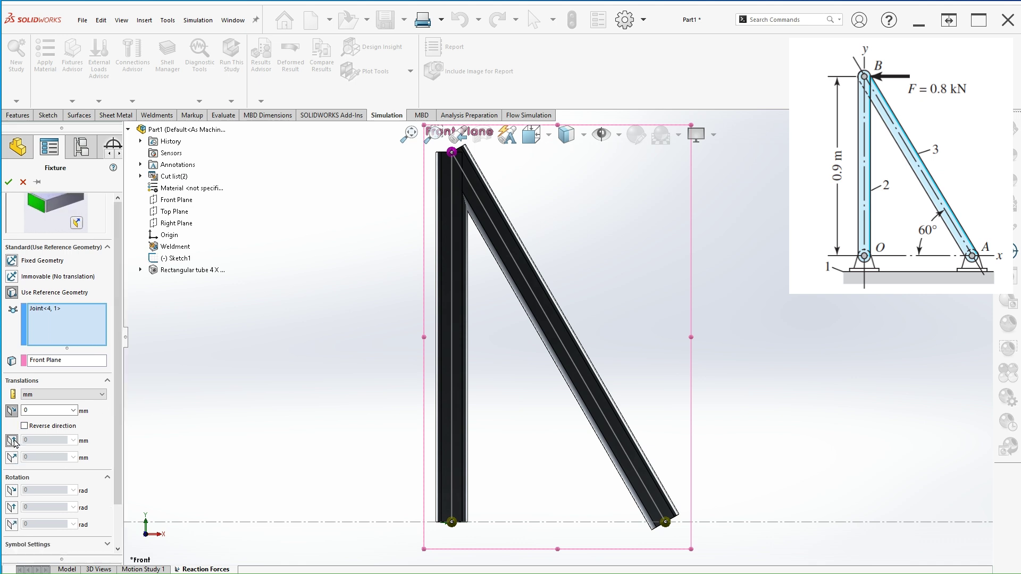
scroll(95, 420, down, 3)
click(14, 458)
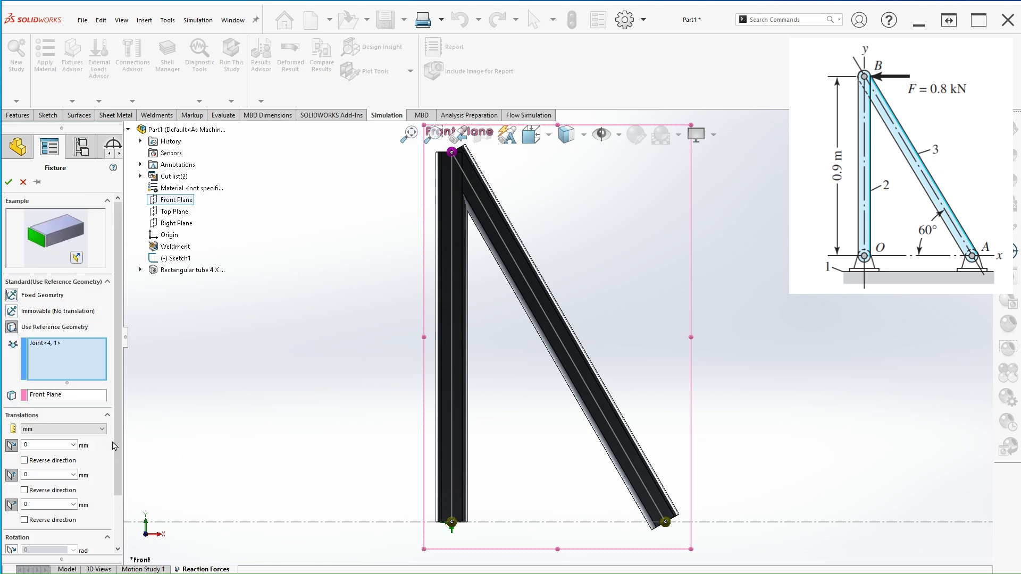
scroll(79, 468, down, 3)
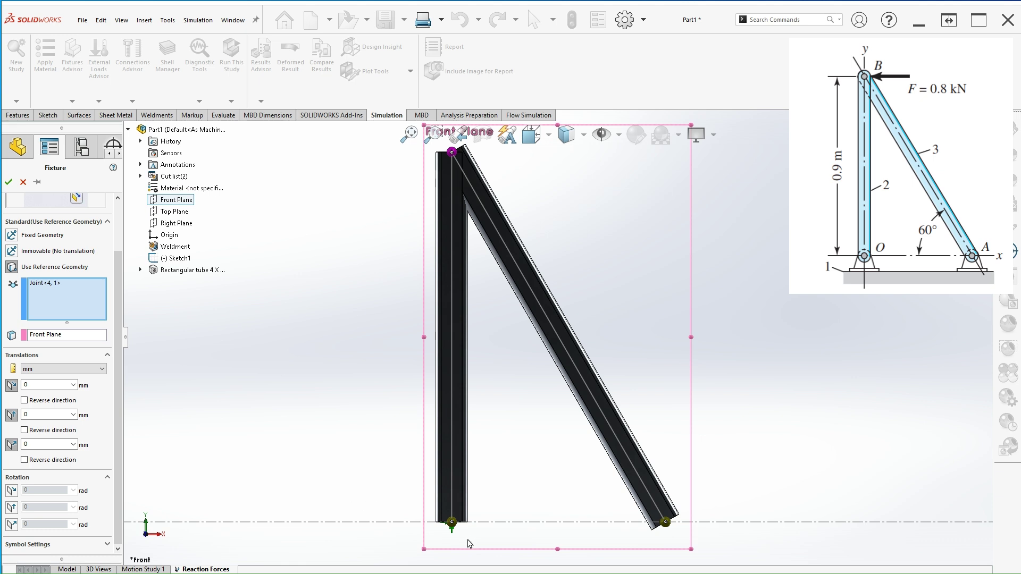
scroll(467, 543, down, 3)
scroll(467, 499, down, 2)
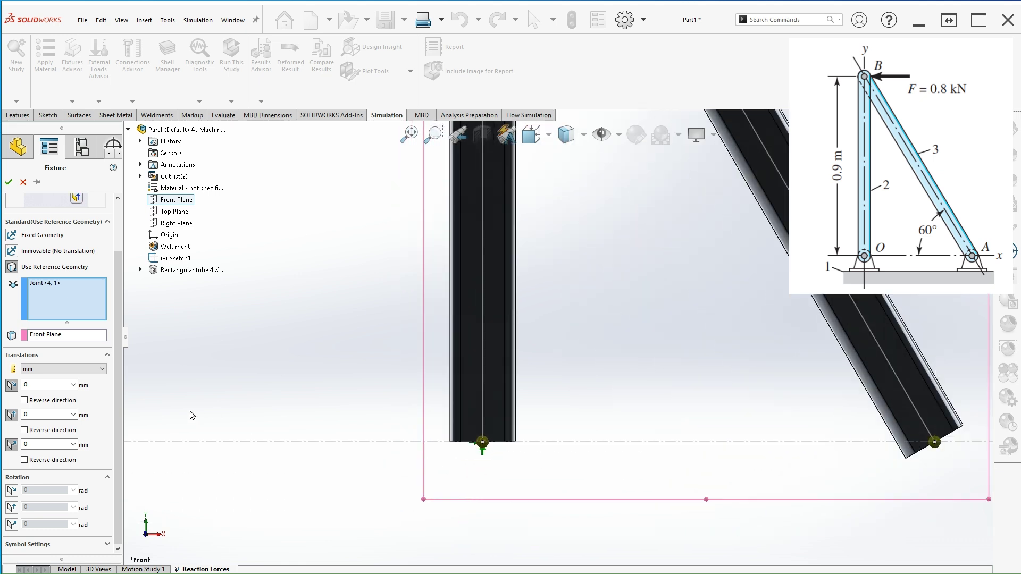
Set the fixture symbol size to 500
click(70, 545)
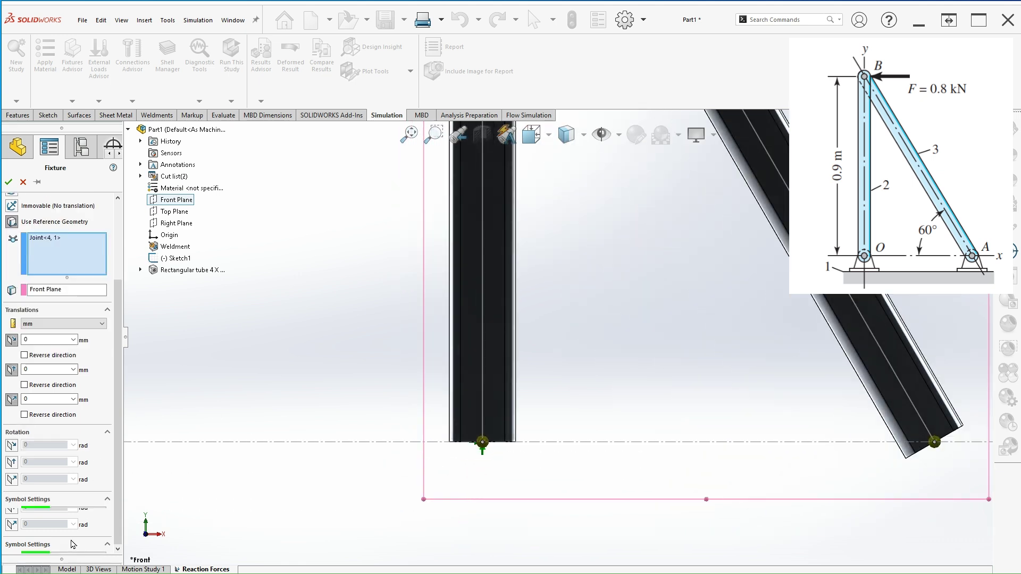
double_click(68, 529)
text(500)
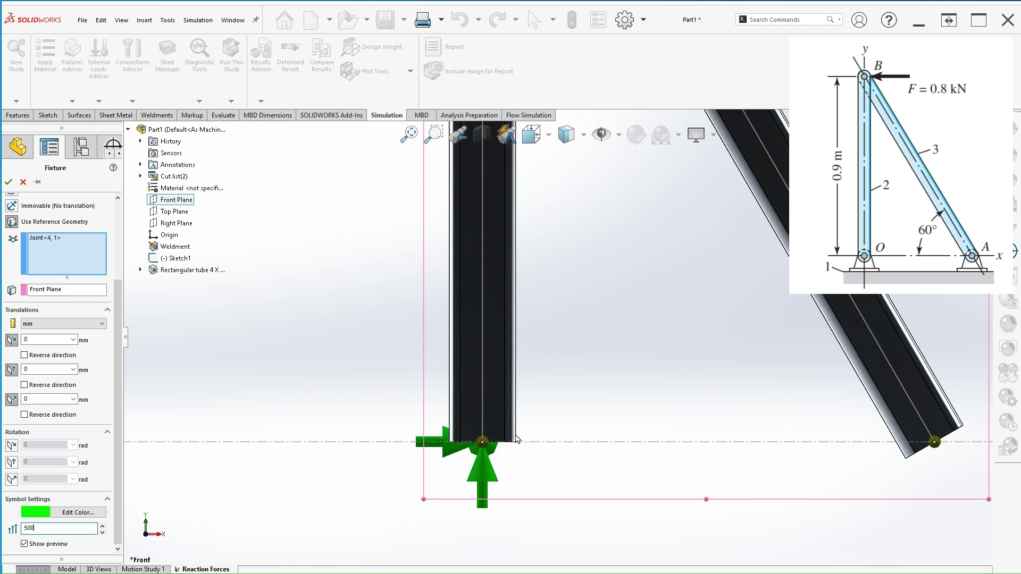
middle_drag(517, 439, 470, 441)
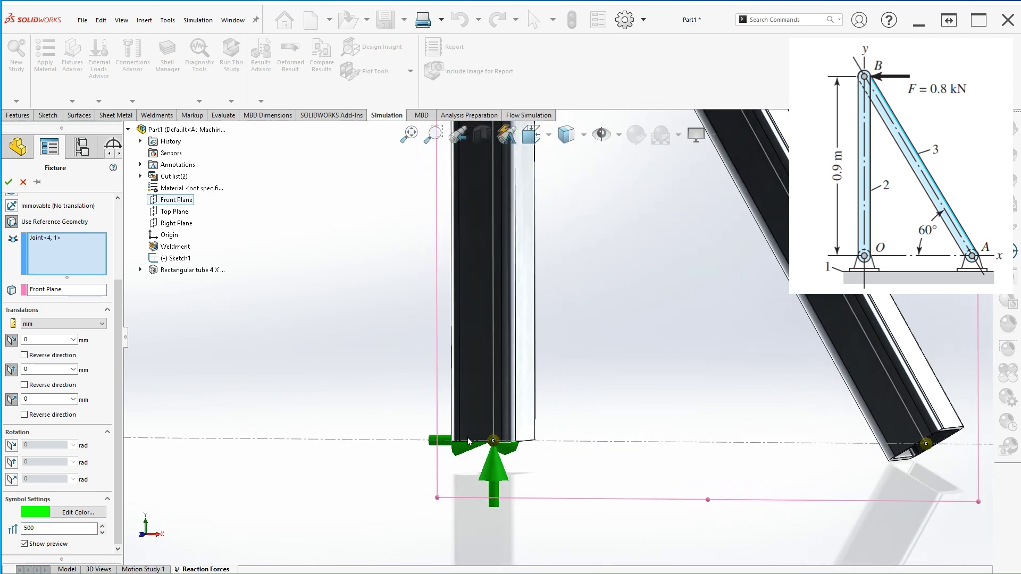
click(37, 182)
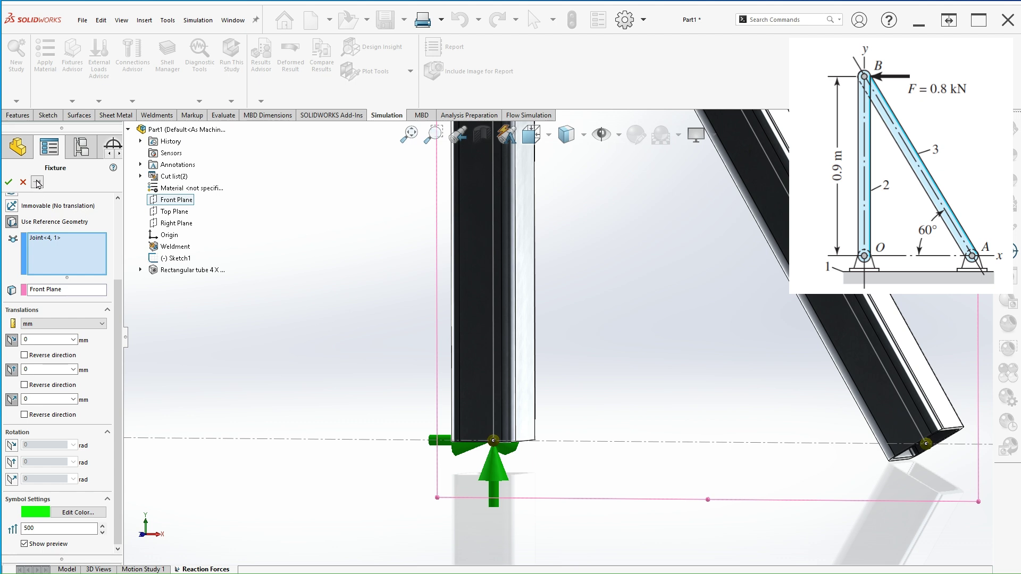
Apply the fixture at pin O
click(8, 183)
scroll(643, 445, up, 1)
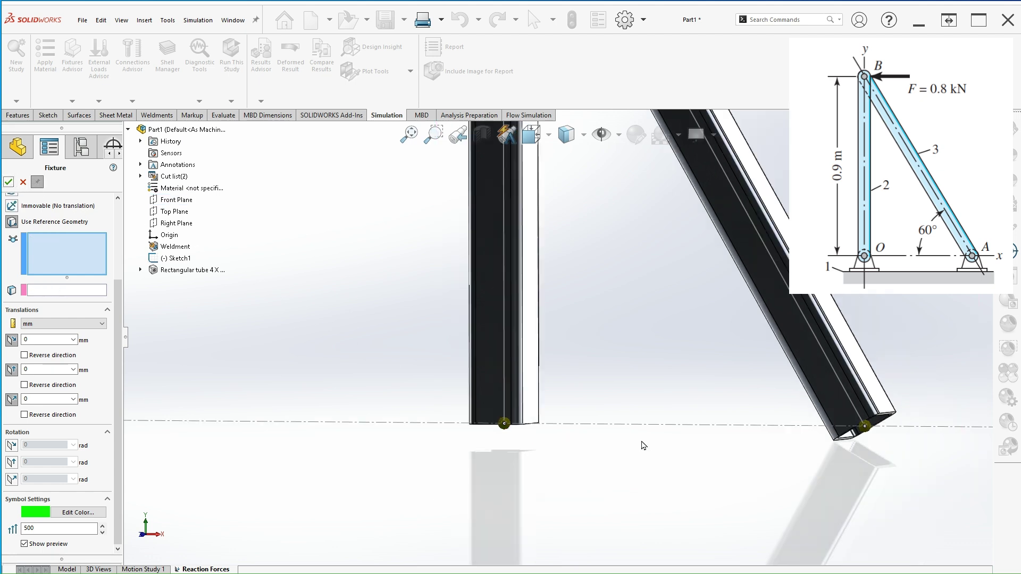
scroll(643, 445, up, 2)
scroll(686, 417, up, 2)
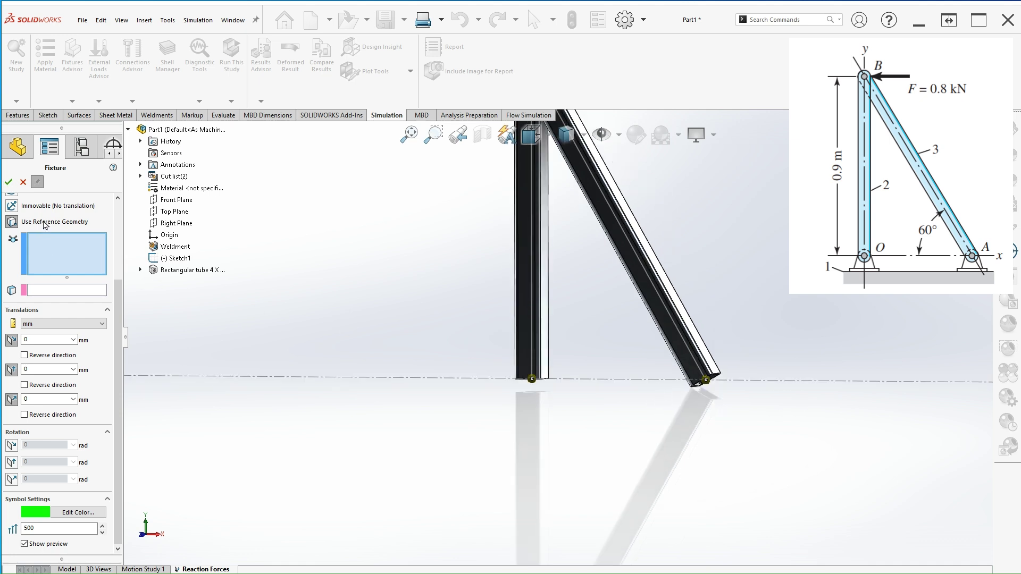
Fix Joint<1,1> at pin A relative to the Front Plane with zero translations
click(706, 381)
click(58, 292)
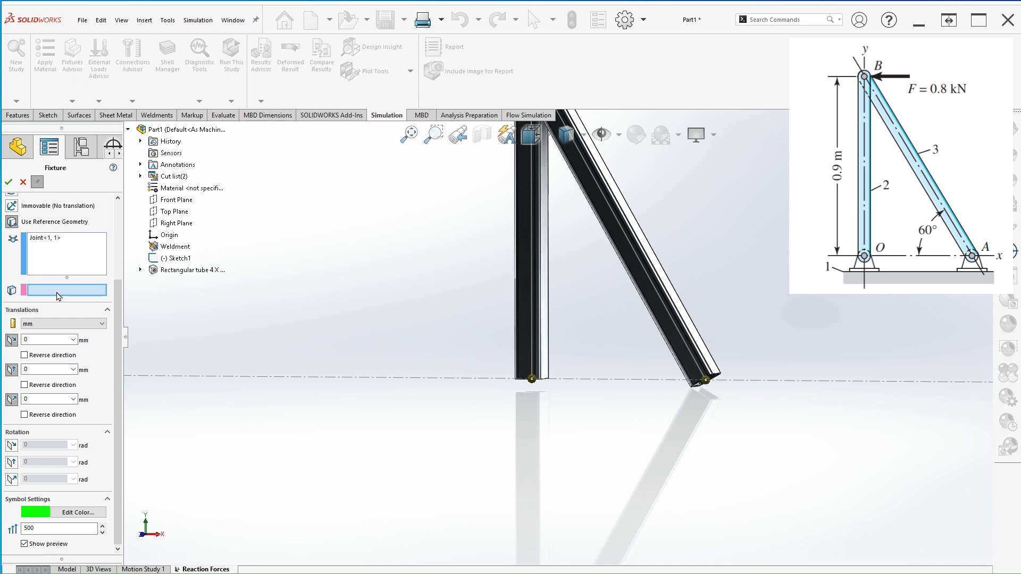
click(176, 202)
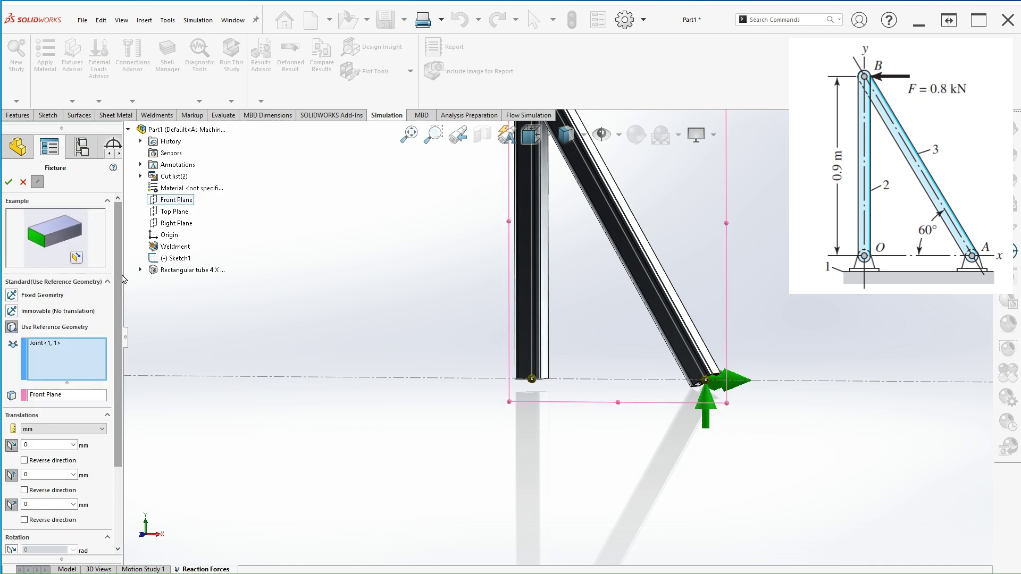
scroll(118, 290, down, 4)
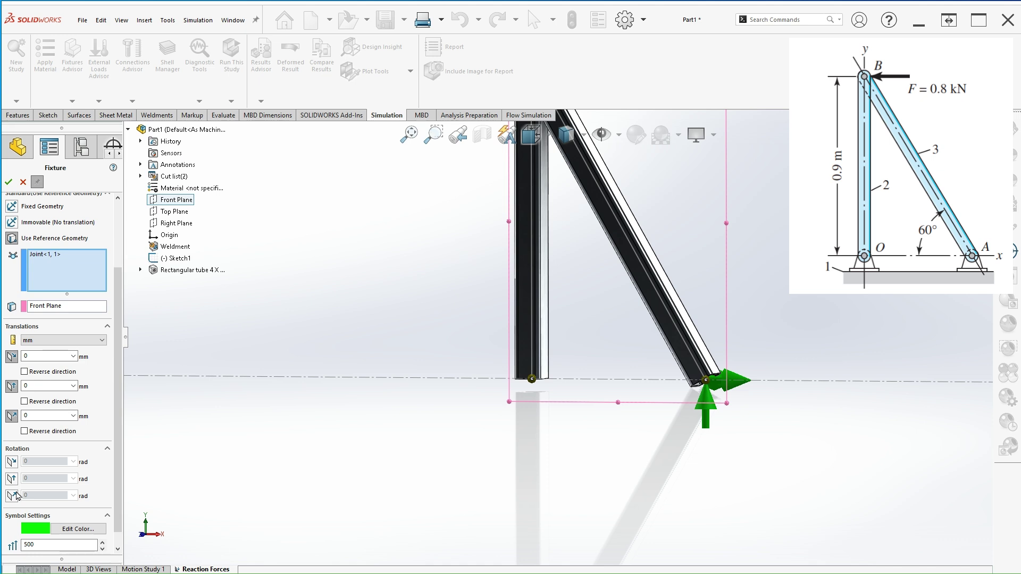
scroll(123, 386, down, 1)
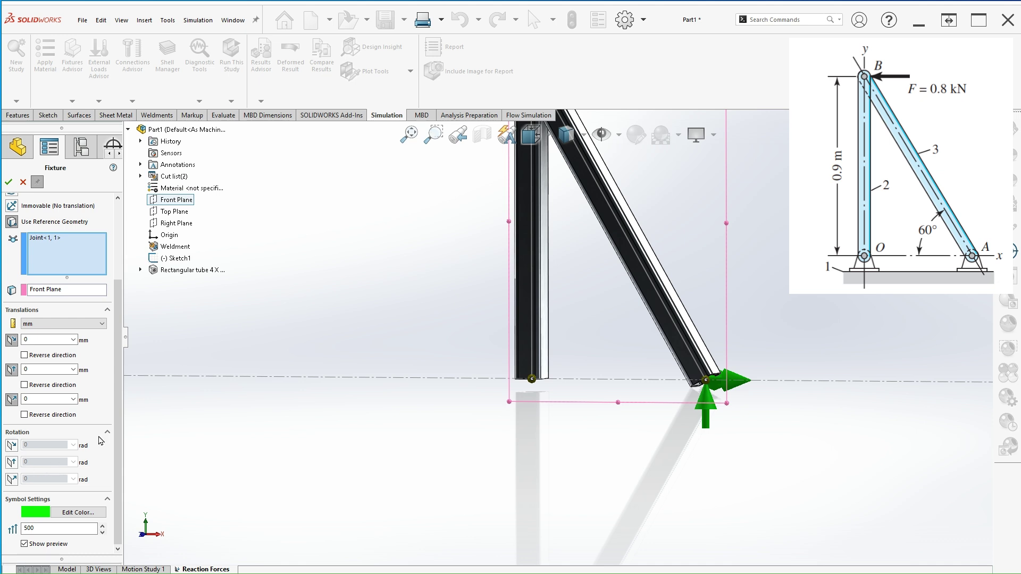
click(8, 183)
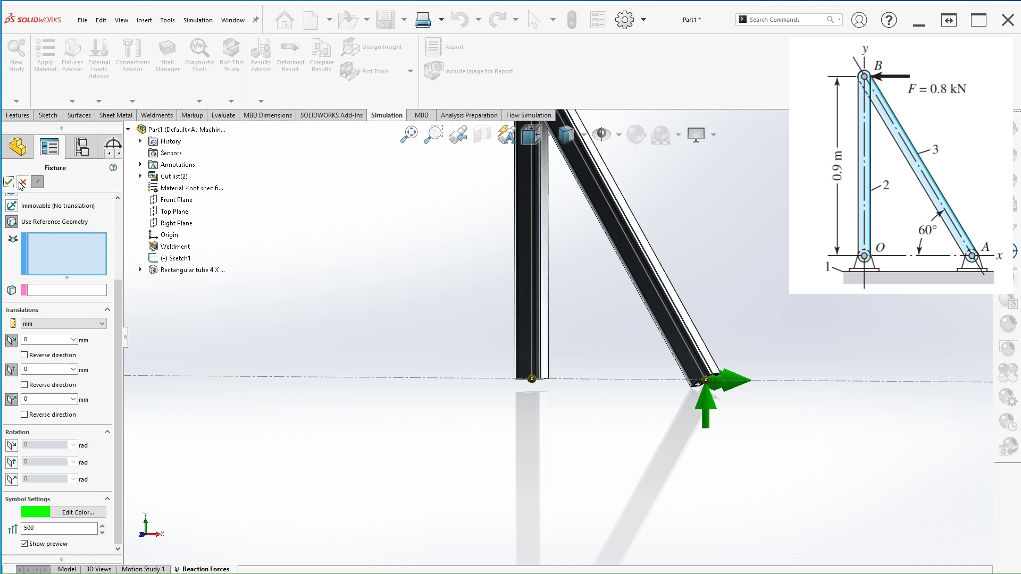
Close the Fixture panel and check both reference-geometry fixtures in the study tree
drag(119, 306, 129, 223)
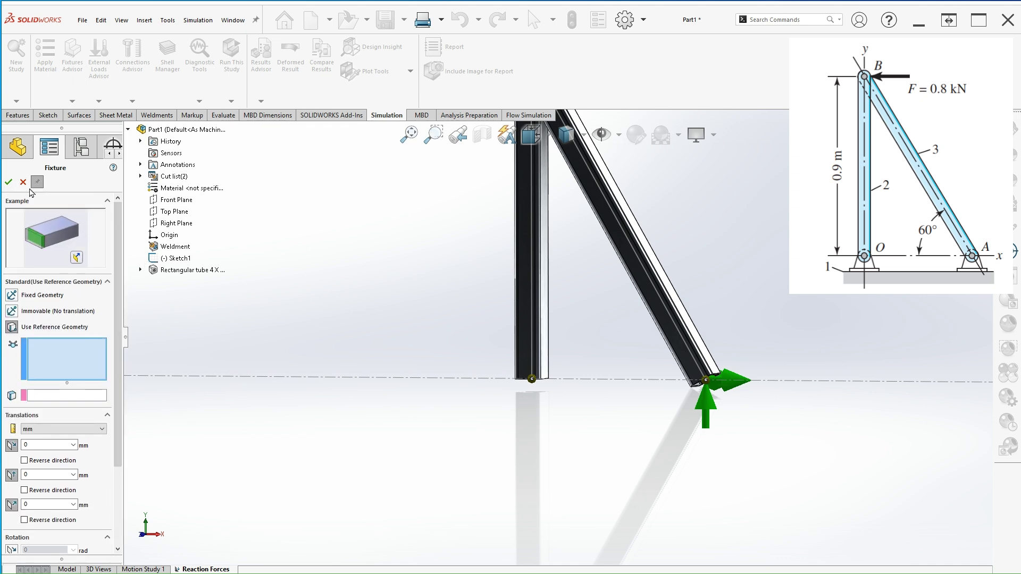
key(Escape)
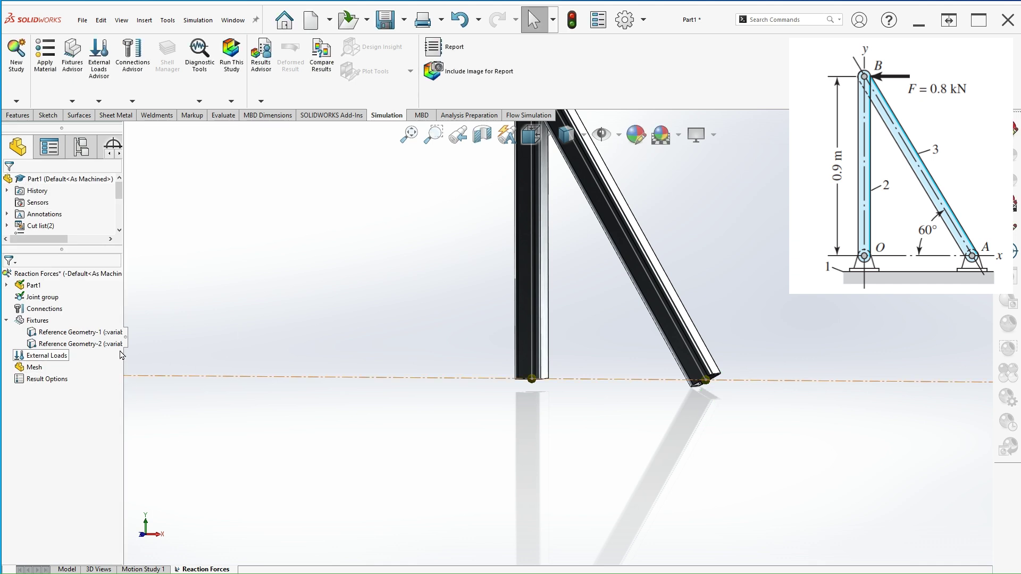
drag(125, 337, 174, 343)
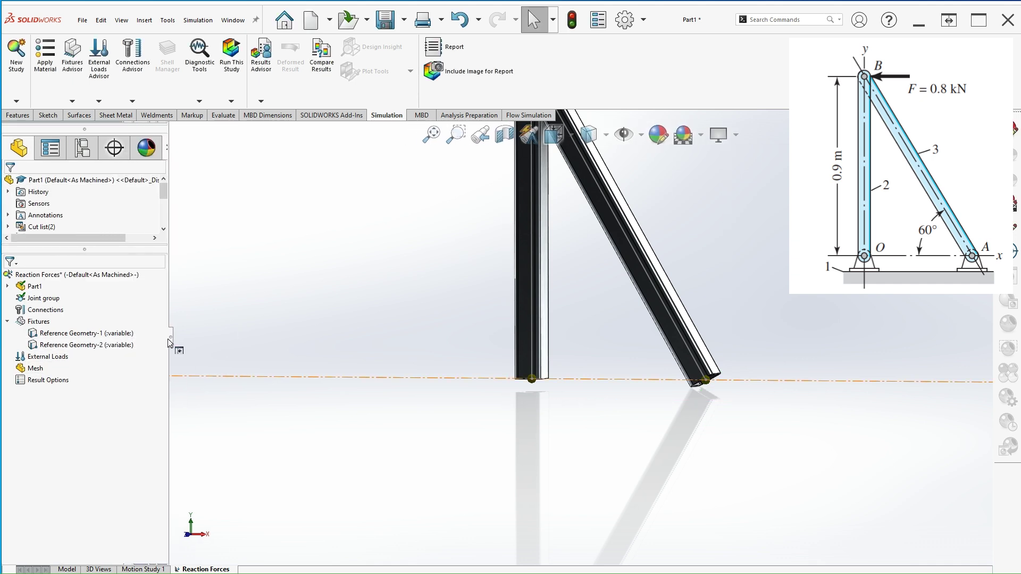
click(87, 333)
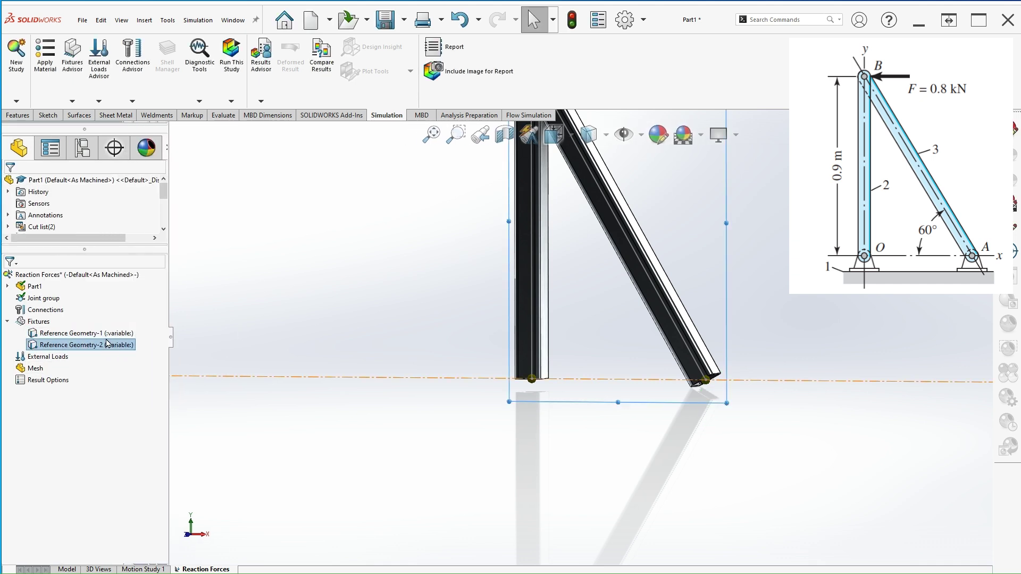
click(81, 346)
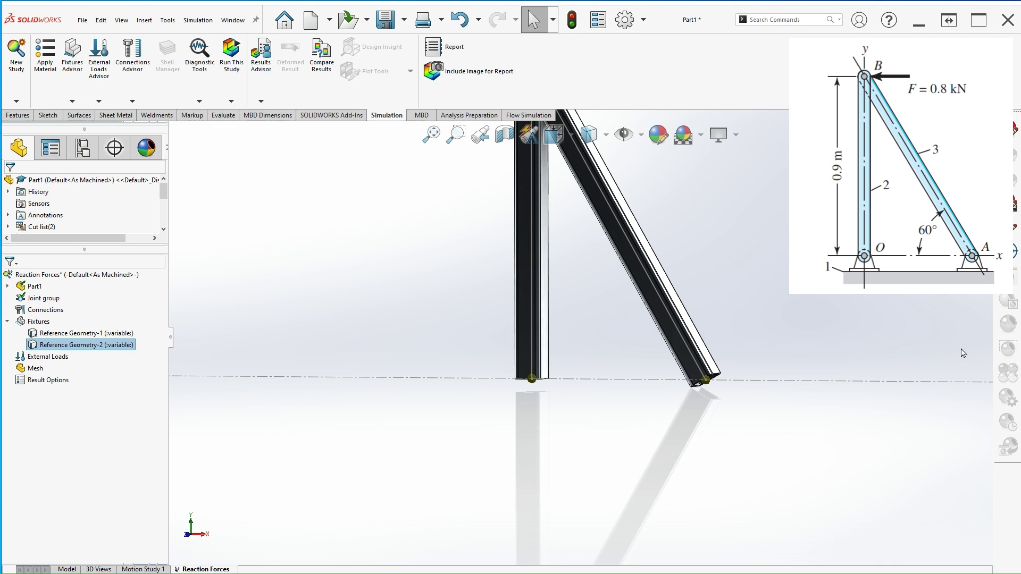
Start a new Force load from External Loads
right_click(47, 357)
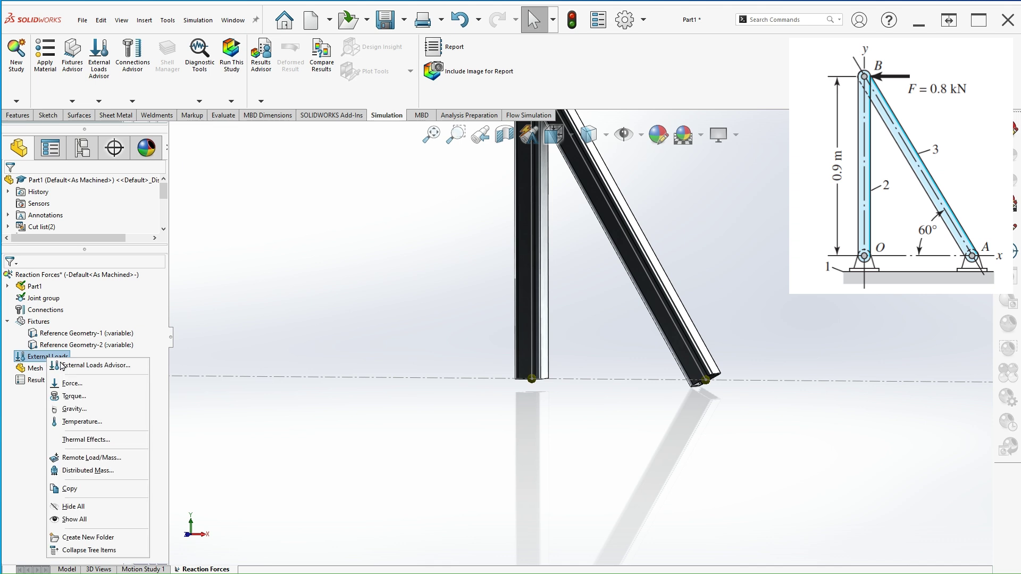
click(97, 387)
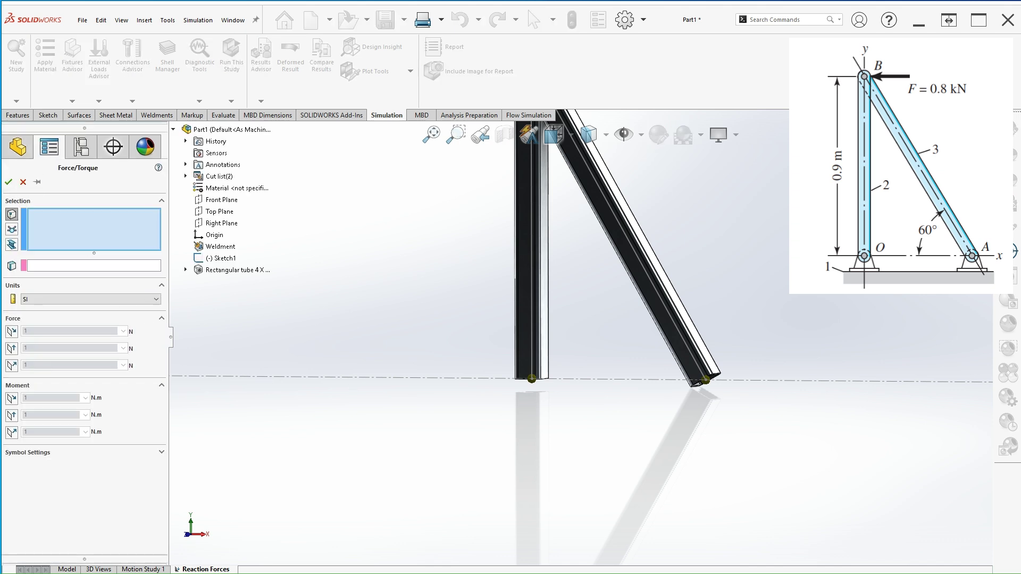
key(f)
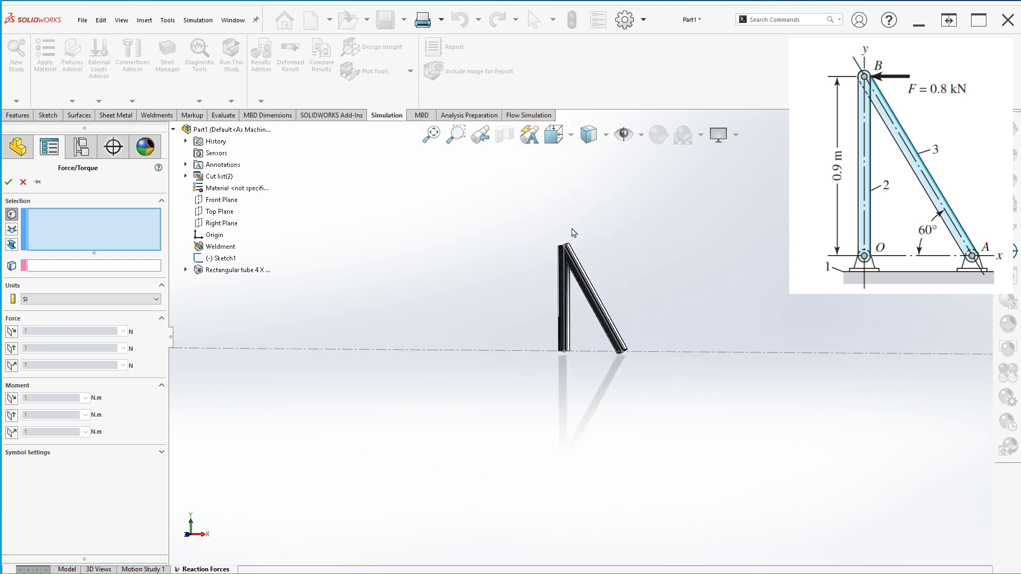
scroll(571, 234, down, 5)
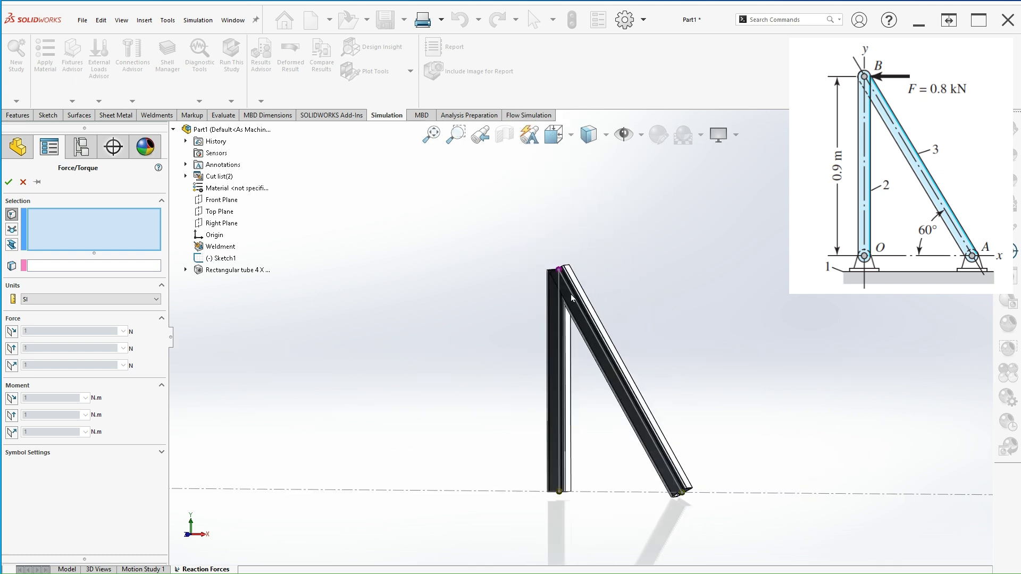
Select top joint Joint<5,1> at B and activate the direction reference in isometric view
click(11, 231)
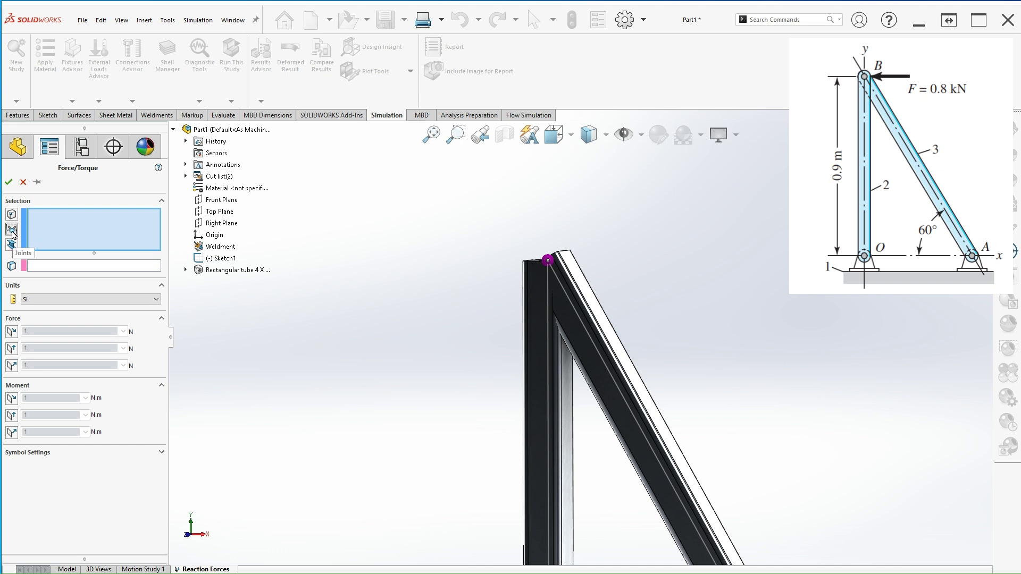
click(549, 260)
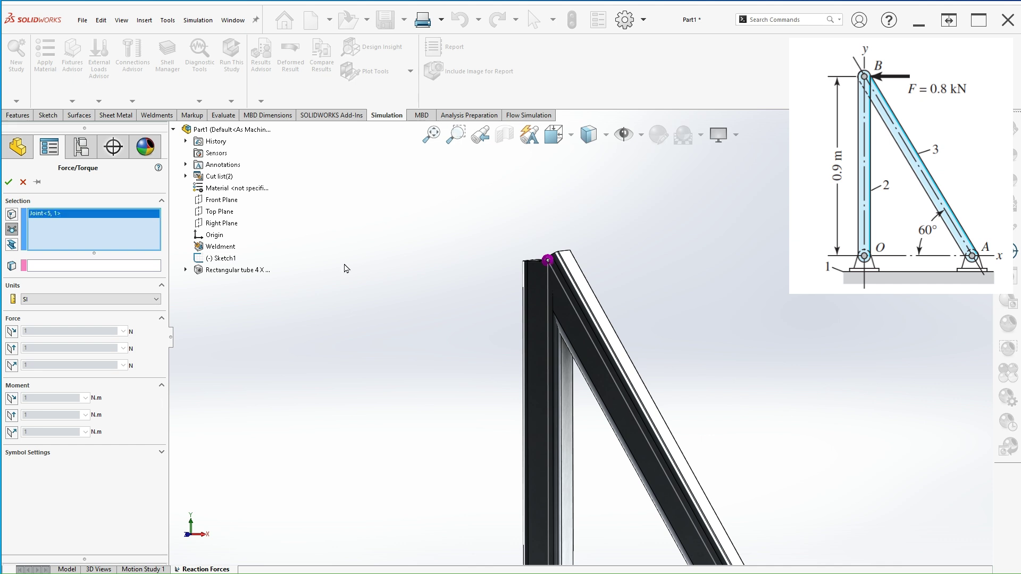
click(55, 265)
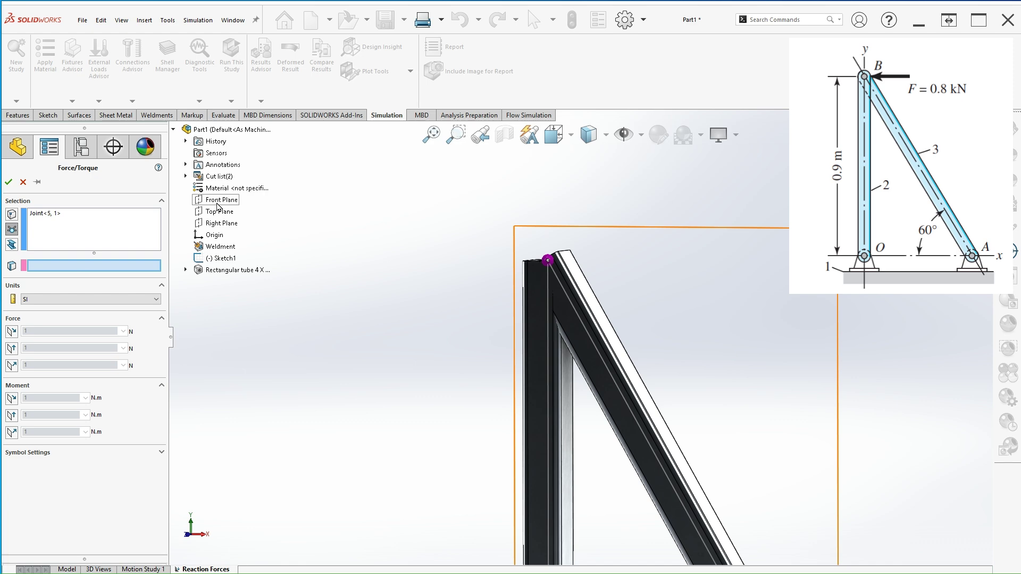
middle_drag(404, 341, 422, 376)
key(ctrl+7)
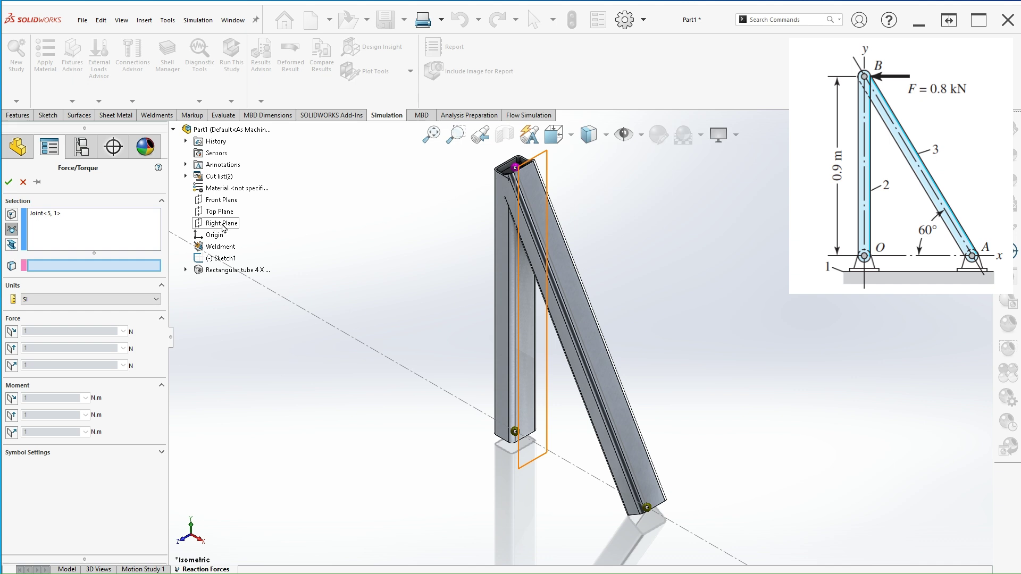
Apply a reversed 800 N force normal to the Right Plane at Joint<5,1>, symbol size 50
click(222, 224)
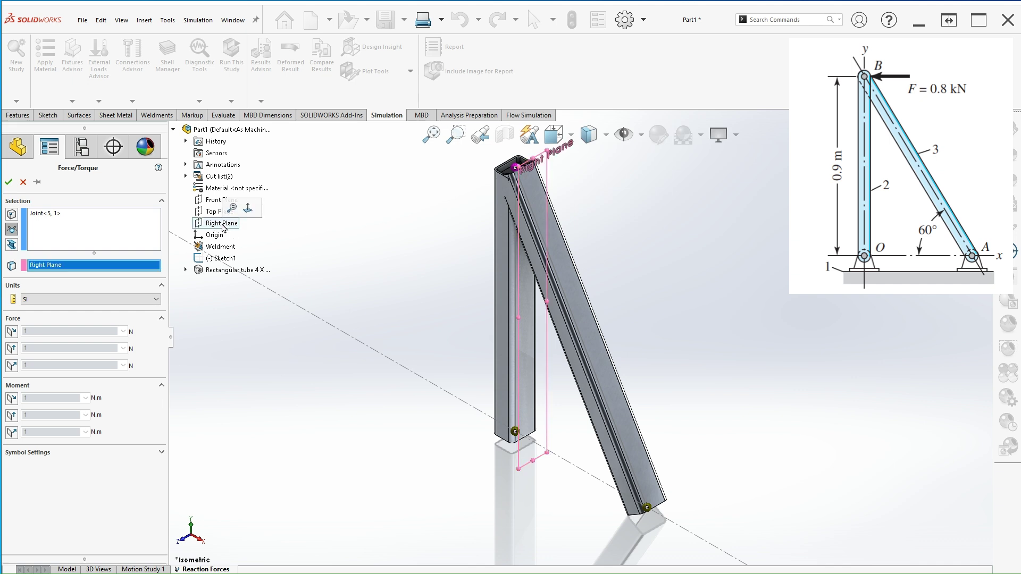
click(11, 366)
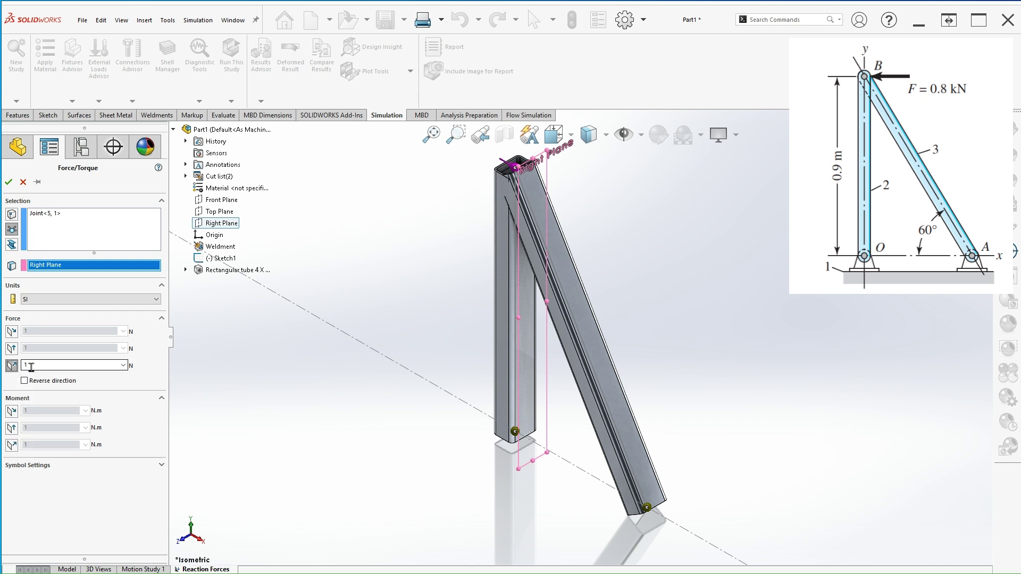
click(39, 366)
text(800)
click(158, 466)
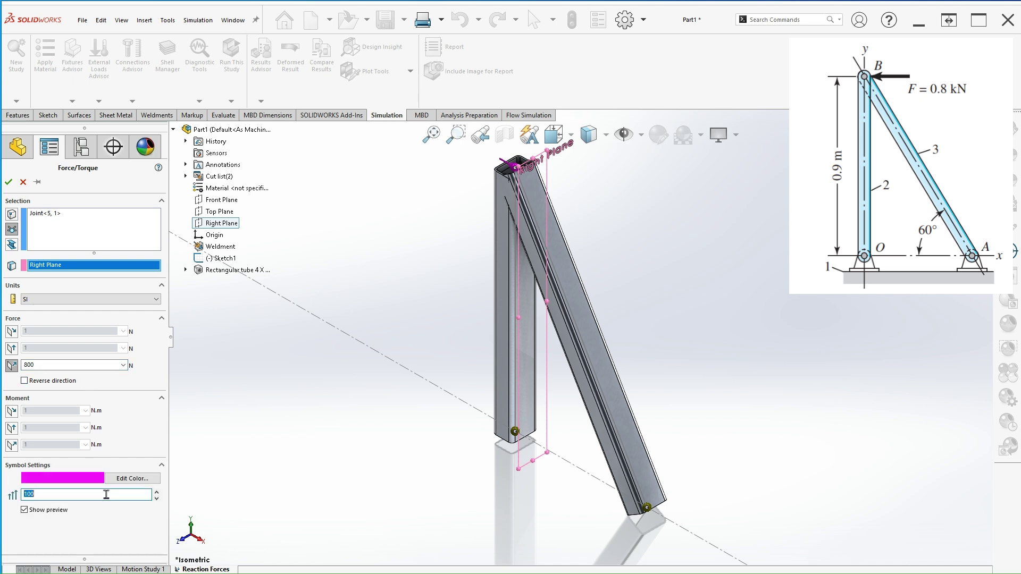
text(50)
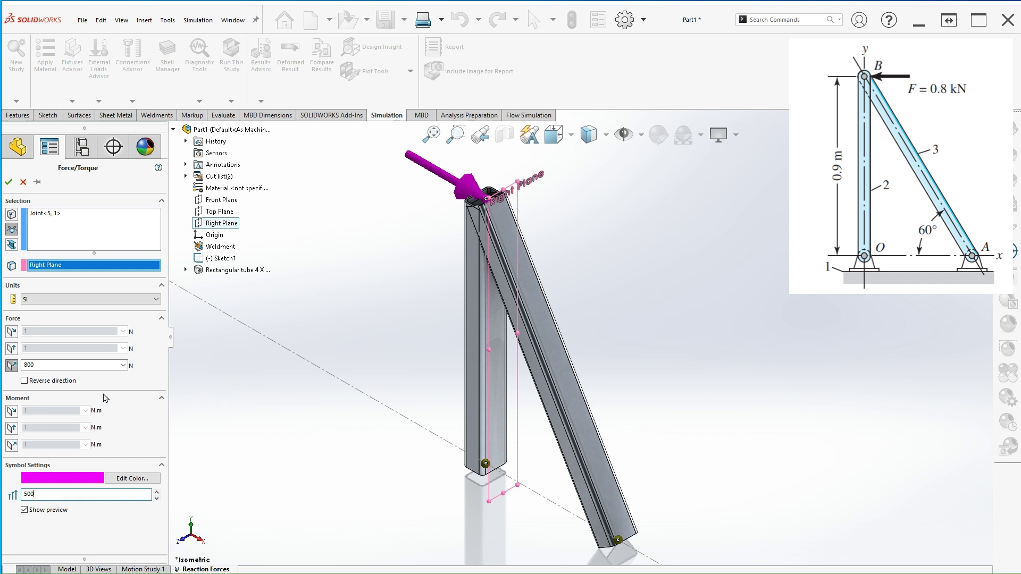
click(49, 382)
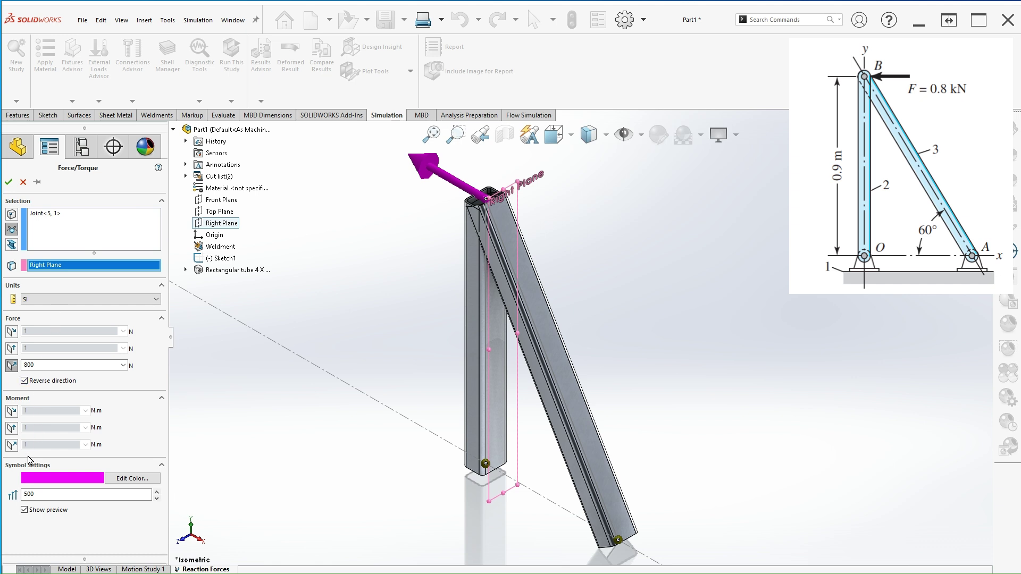
click(12, 366)
click(8, 183)
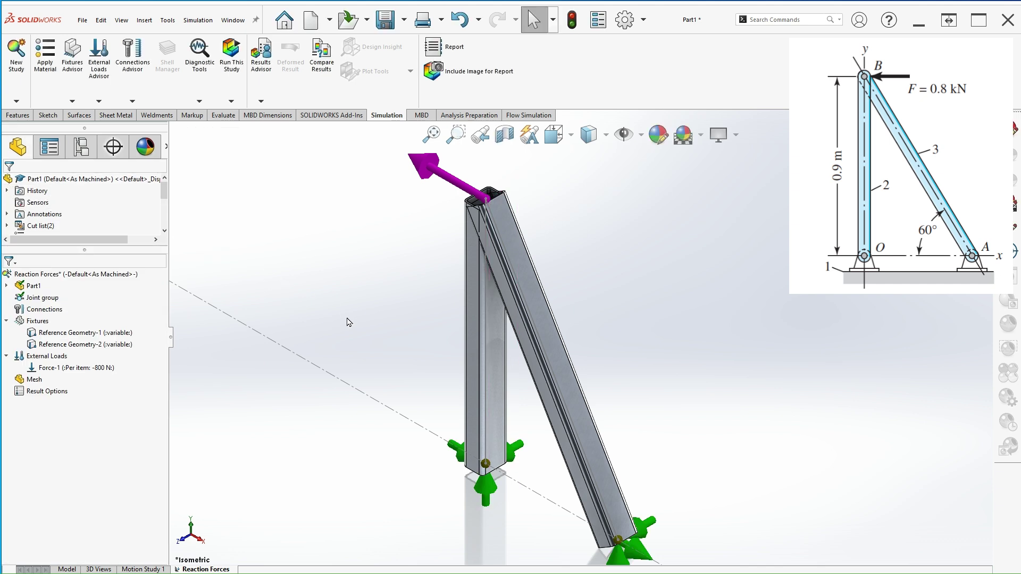
Create the mesh from the Mesh item in the Reaction Forces study tree
scroll(704, 410, up, 1)
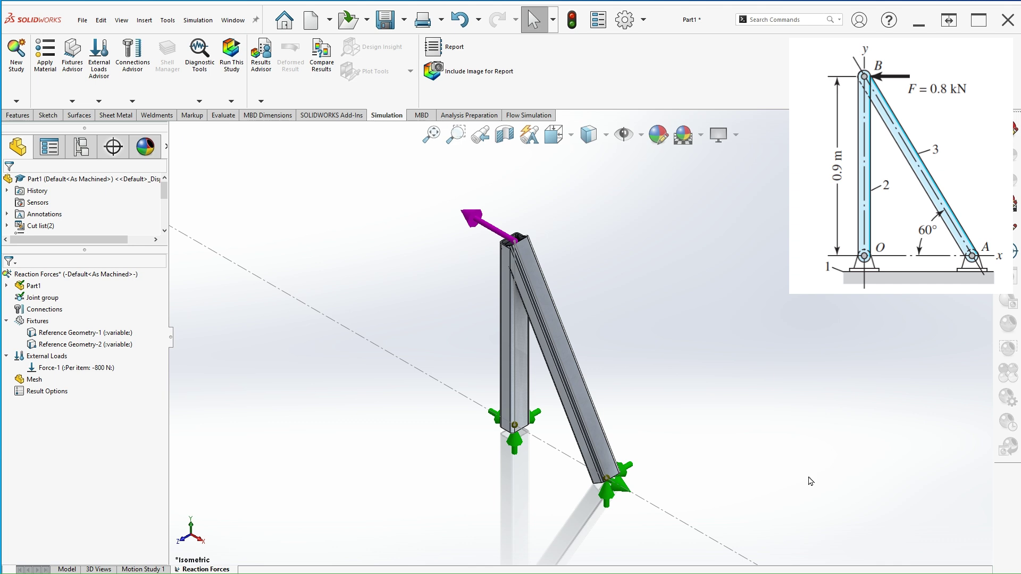
right_click(33, 381)
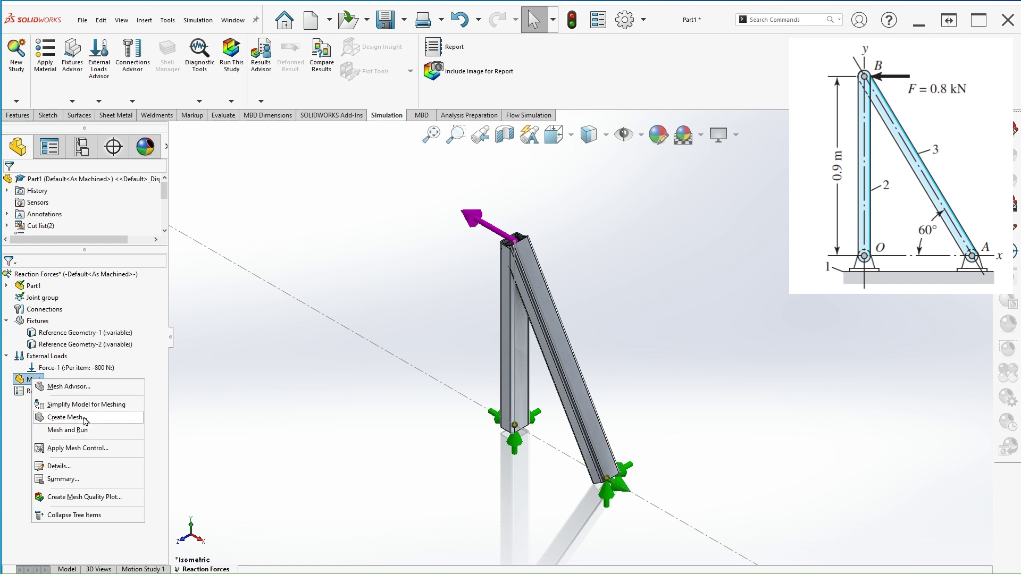
click(68, 418)
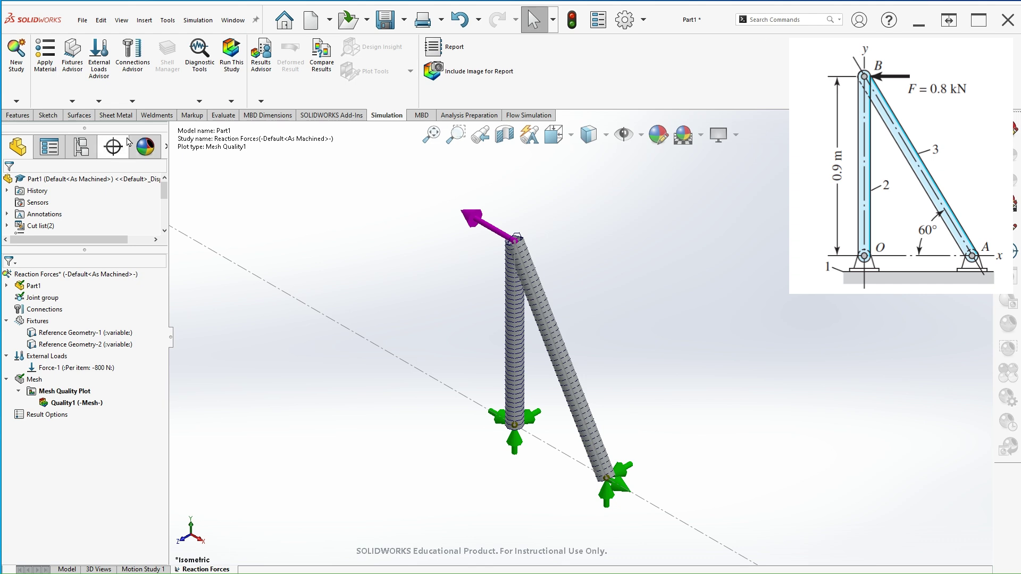
Run the study and open the Displacement1 plot, peaking at 4.090e-02 mm
click(237, 75)
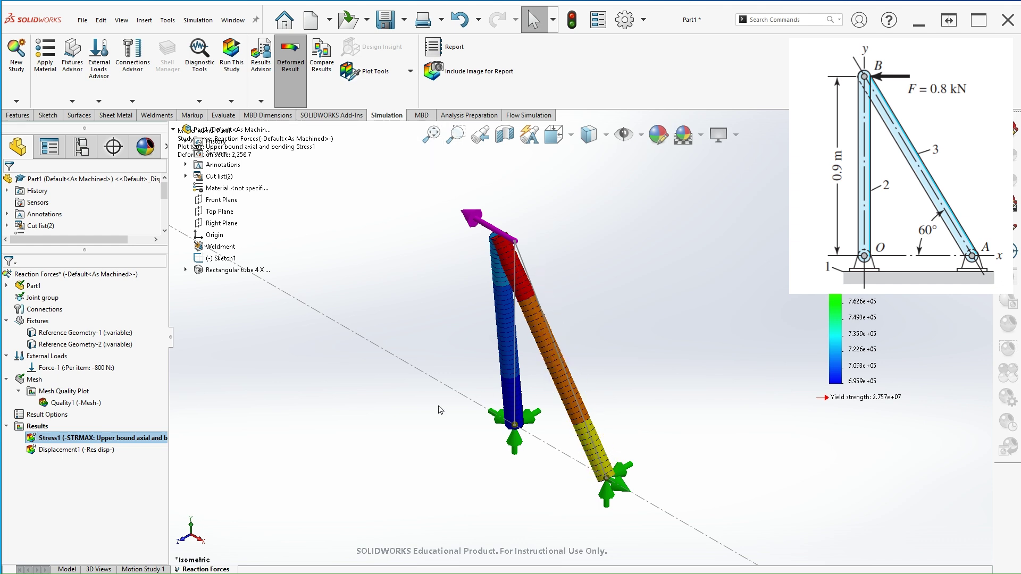
click(47, 441)
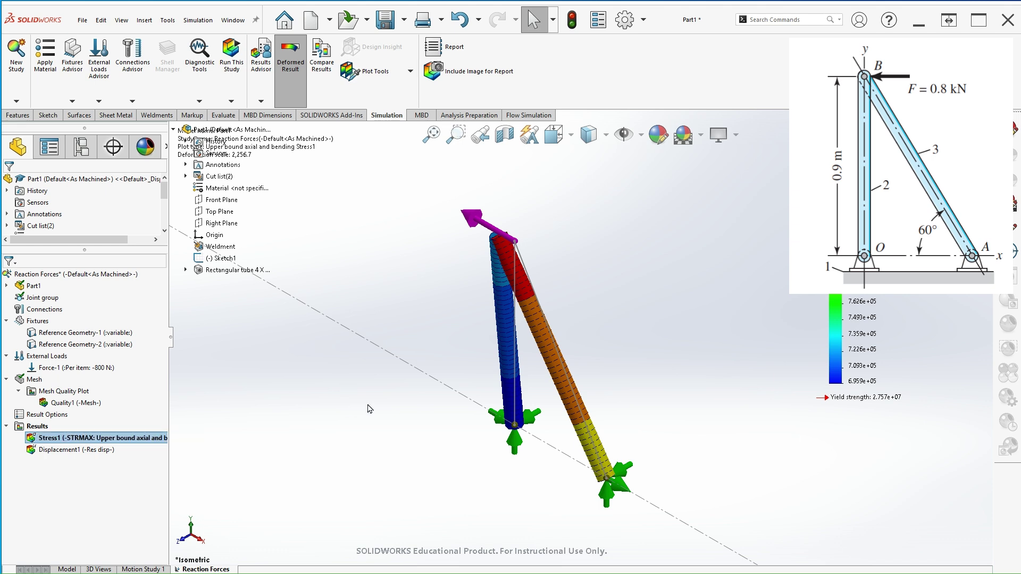
double_click(58, 450)
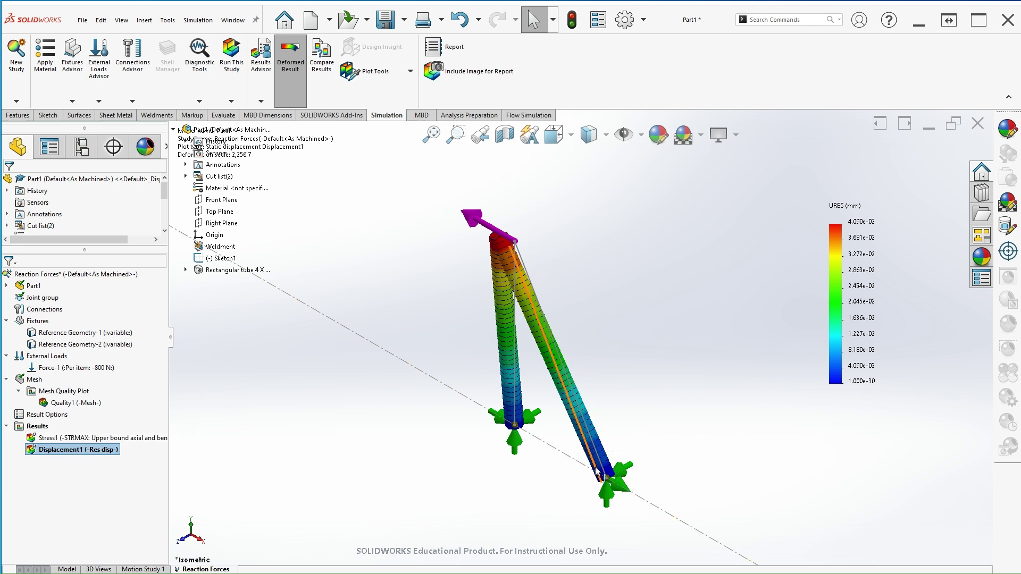
List Result Force at joint O: 1.33 N in X, 1,385.6 N in Y
right_click(41, 431)
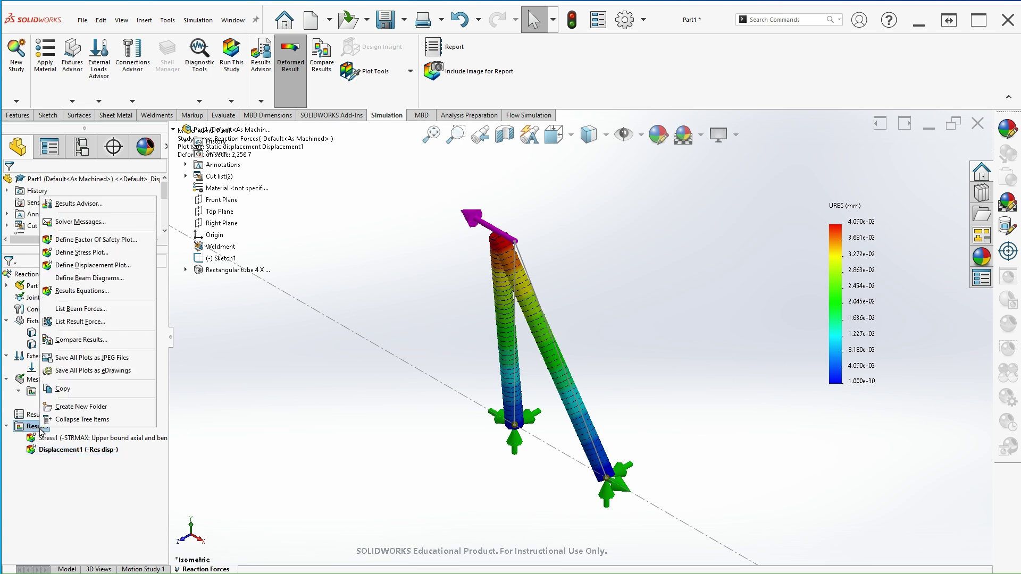
click(80, 322)
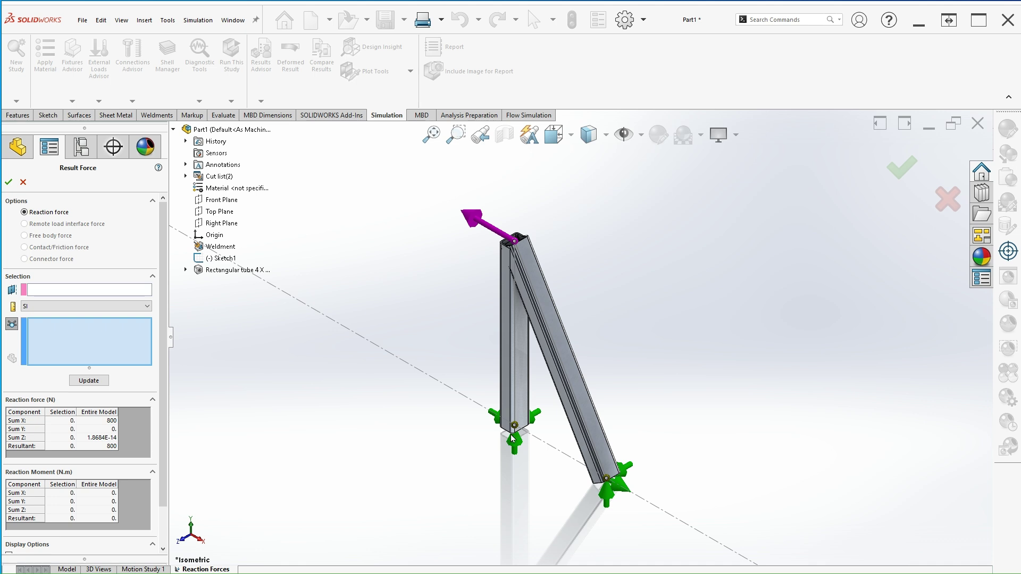
click(515, 426)
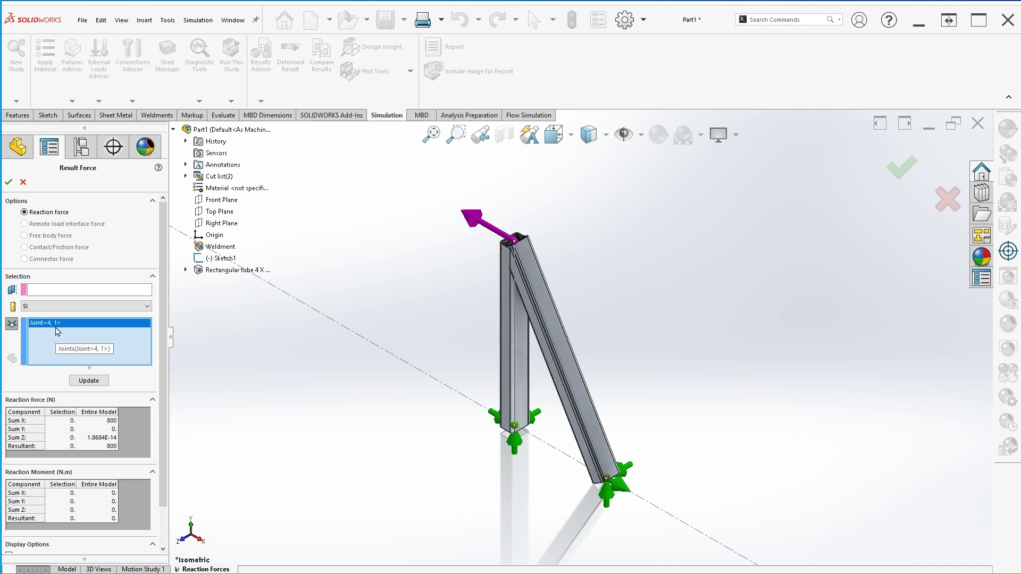
click(100, 384)
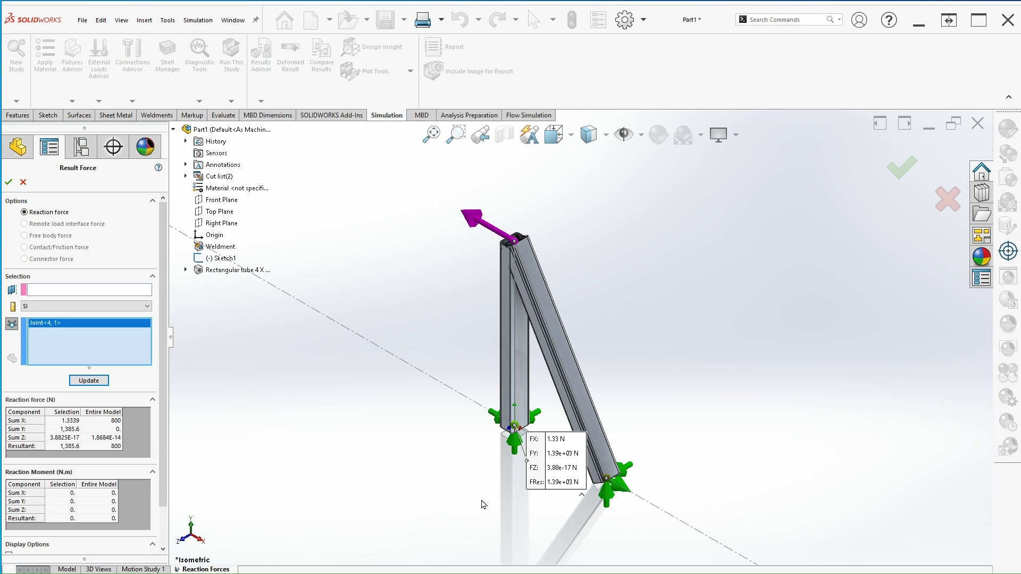
drag(548, 462, 280, 394)
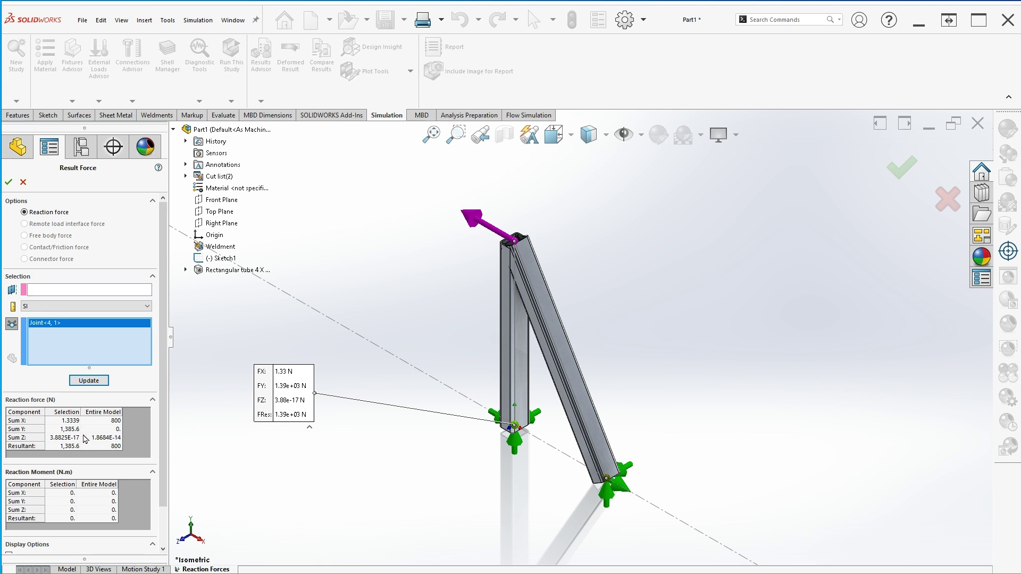
click(66, 433)
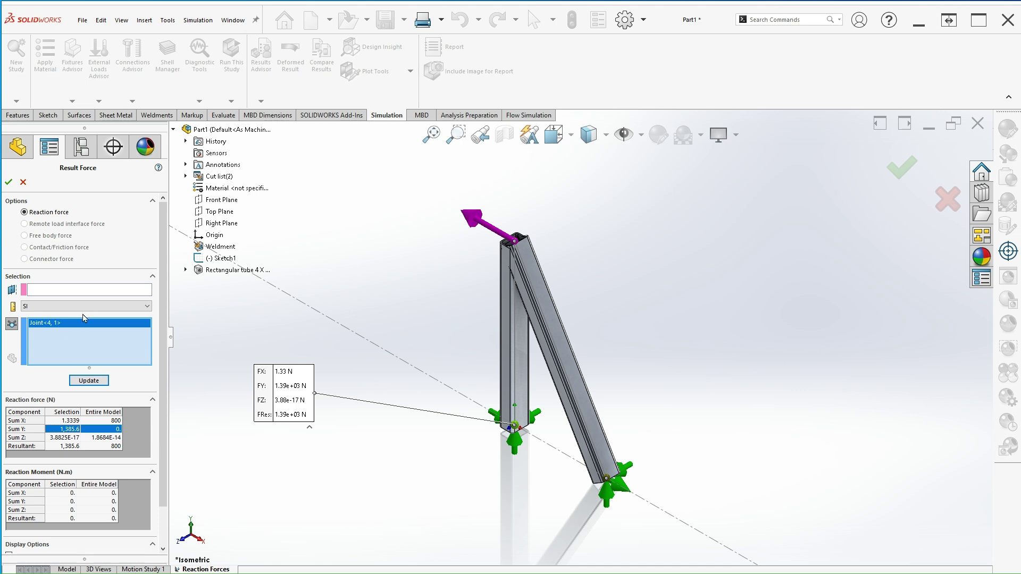
Replace Joint<4,1> with Joint<1,1> at pin A and update the reaction listing
click(100, 342)
key(Delete)
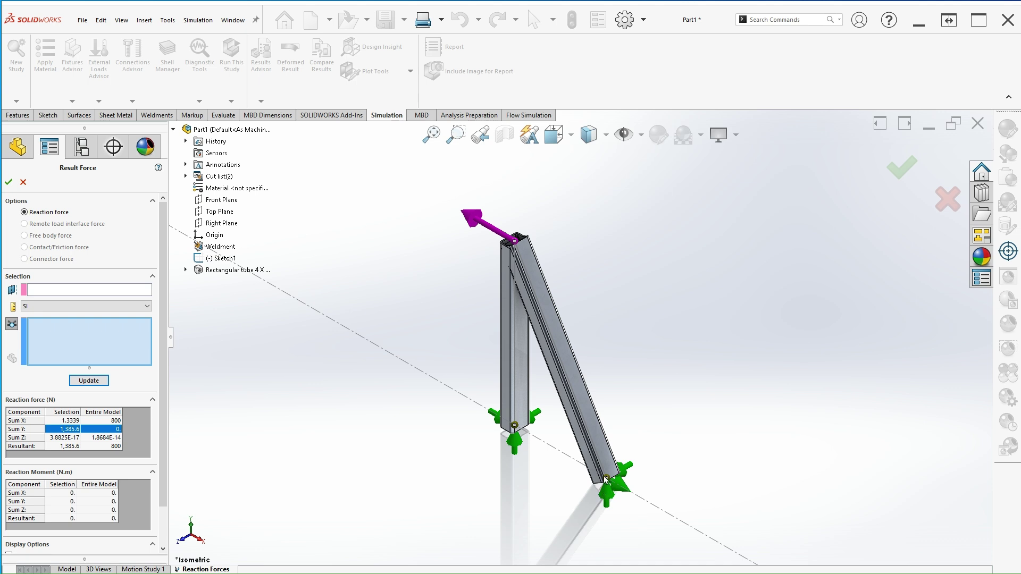
click(606, 478)
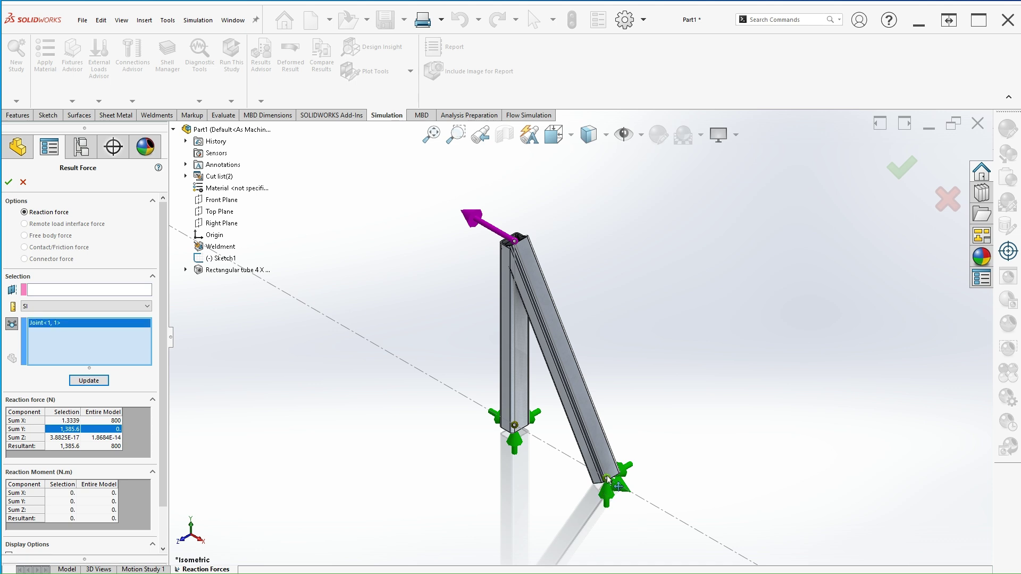
click(86, 379)
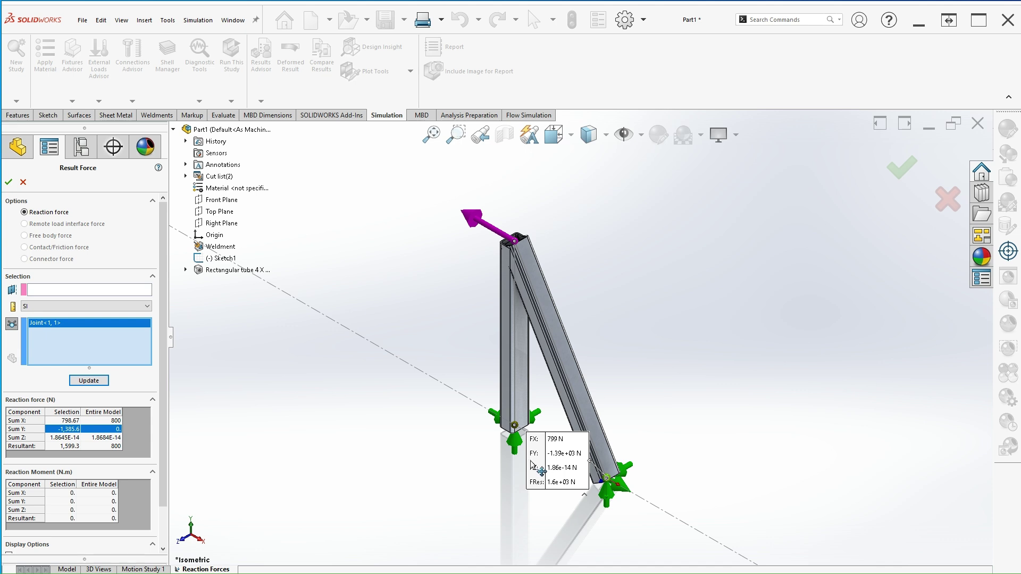
drag(541, 471, 729, 321)
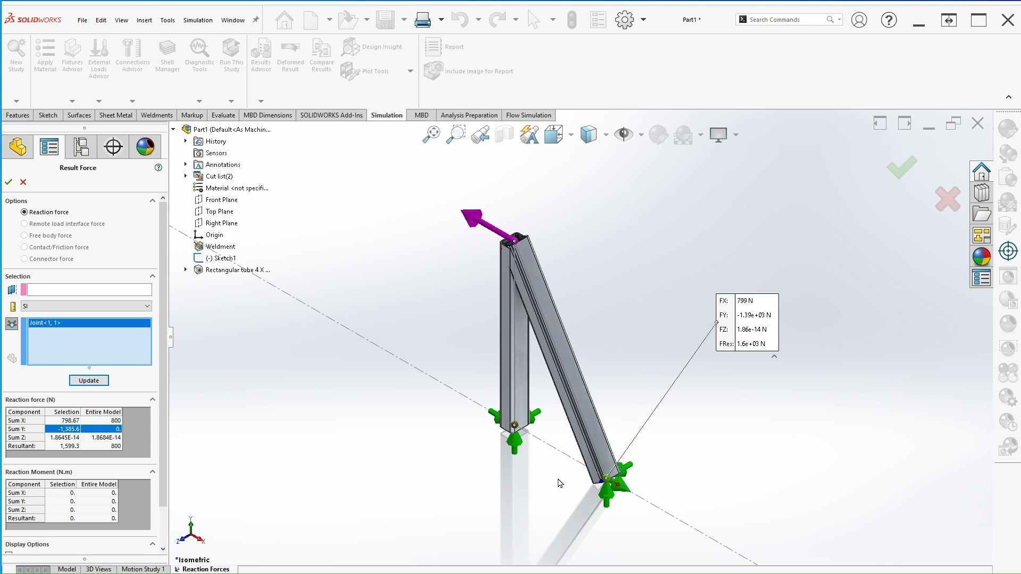
Review pin A's Sum X 798.67 N, Sum Y -1,385.6 N and resultant 1,599.3 N
click(59, 421)
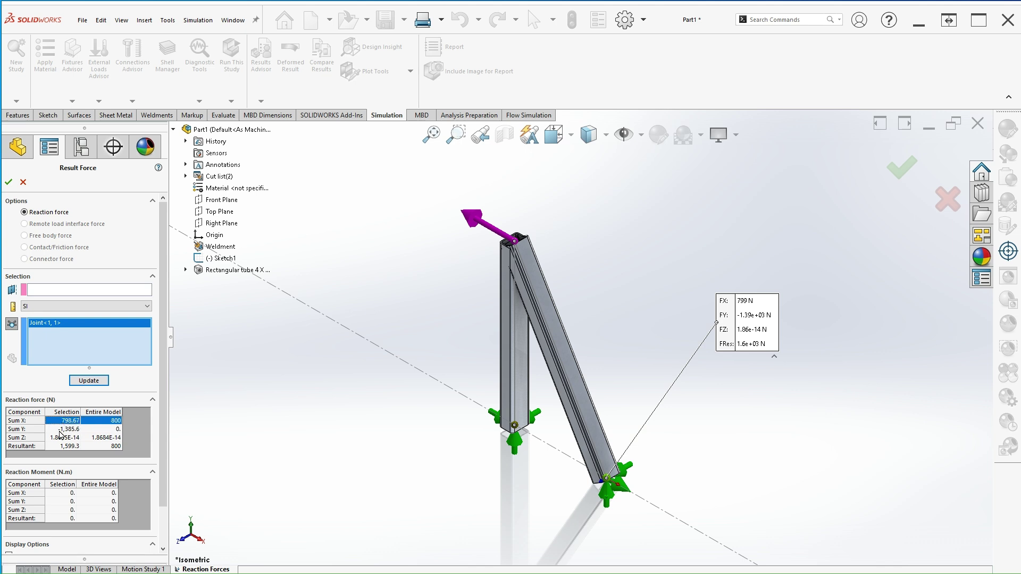
click(61, 430)
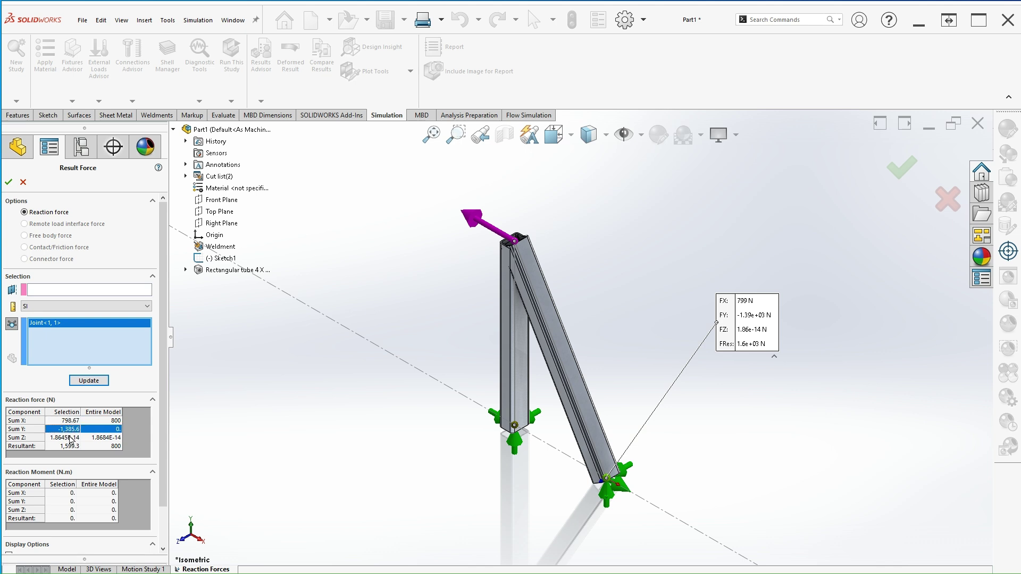
click(59, 447)
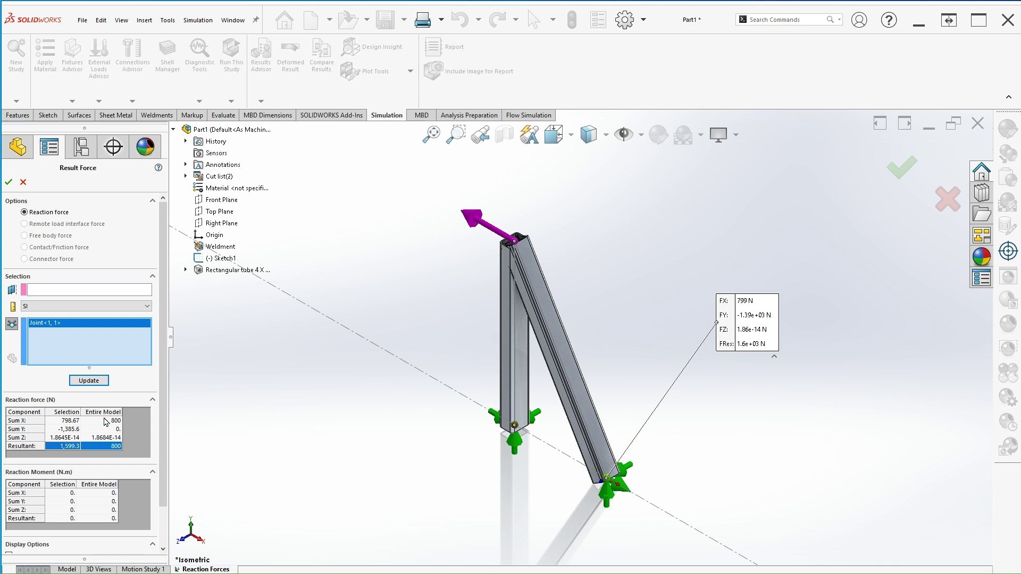
click(64, 421)
click(64, 430)
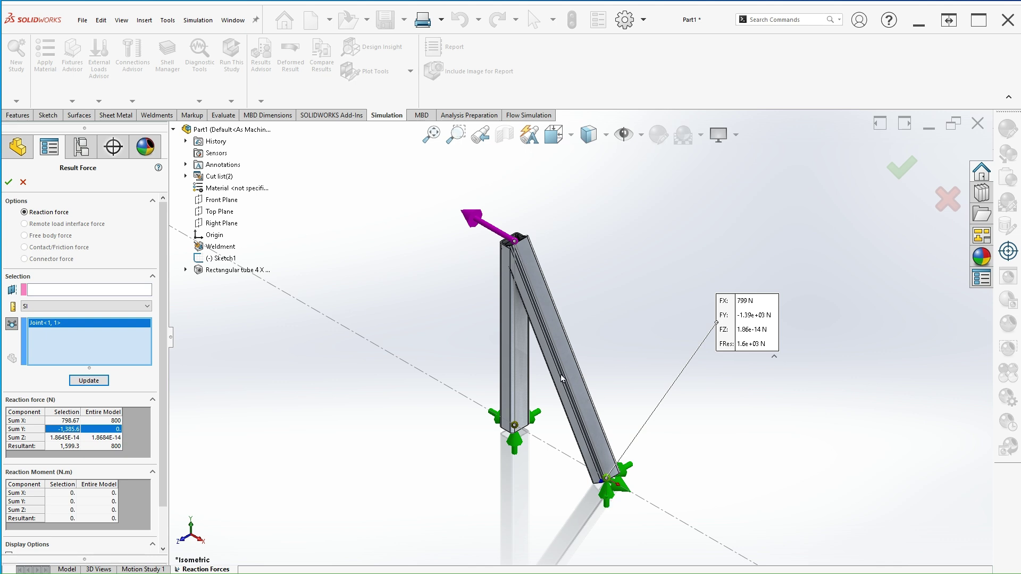
Close Result Force and open List Beam Forces with Forces chosen
click(10, 186)
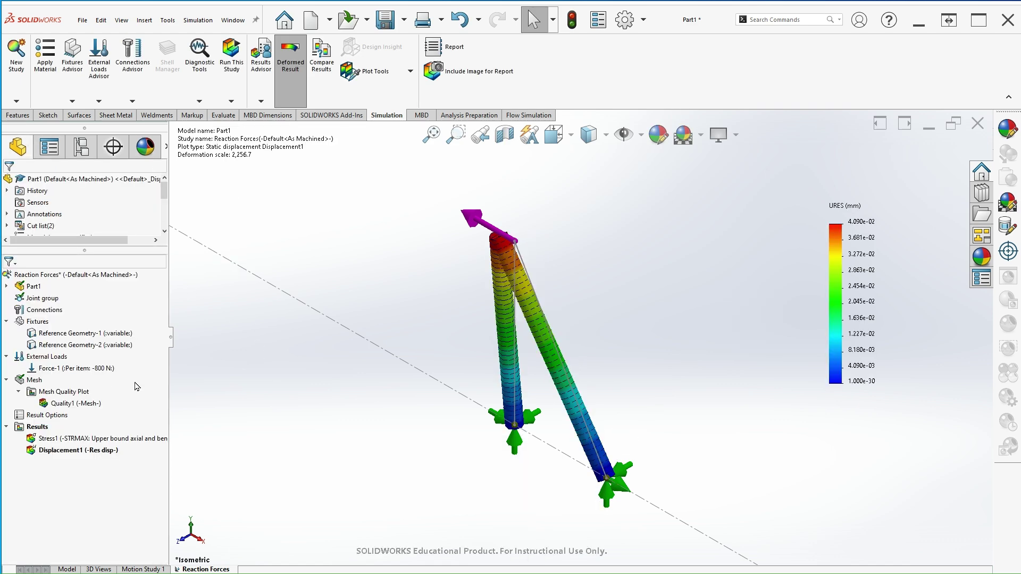
right_click(36, 428)
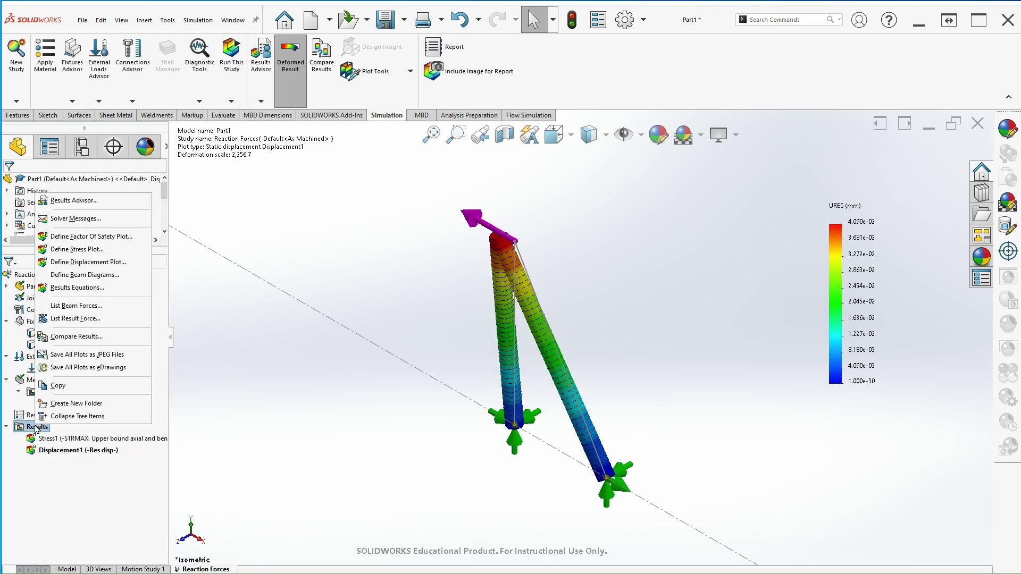
click(95, 310)
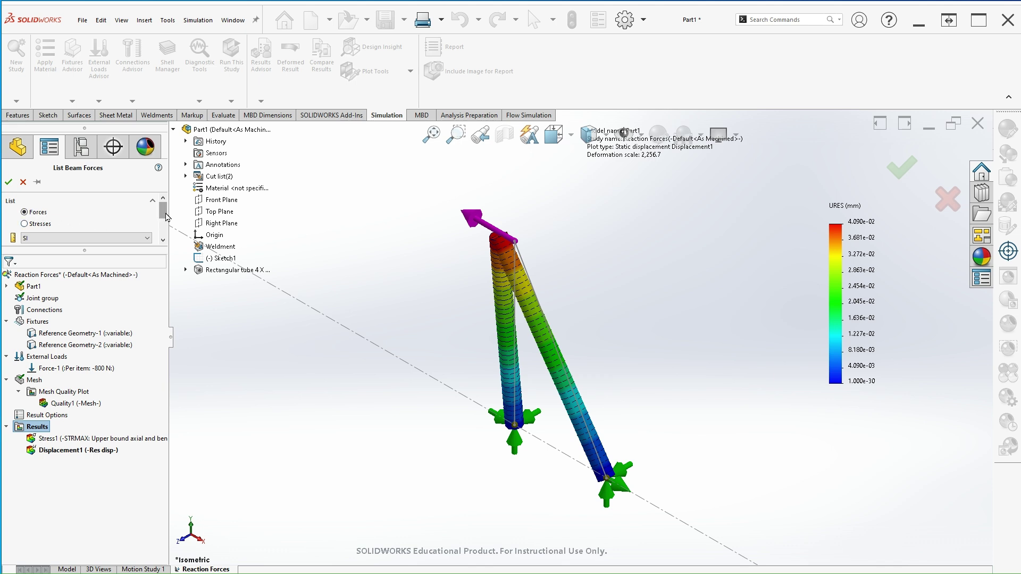
mouse_move(165, 214)
mouse_down()
mouse_move(165, 234)
mouse_move(165, 216)
mouse_up()
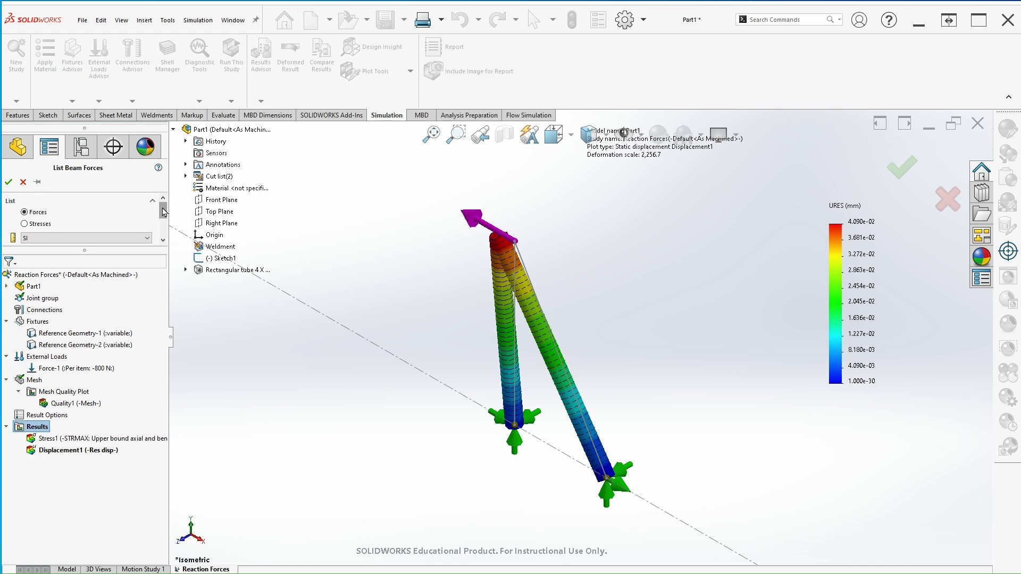
List the beam forces in an enlarged table showing only extreme values
click(9, 182)
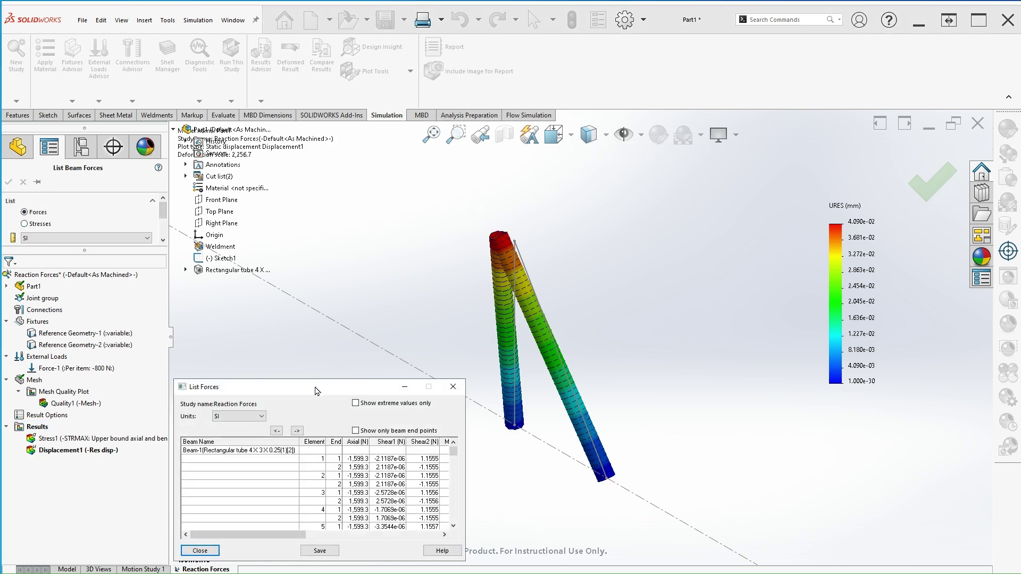
drag(317, 388, 320, 179)
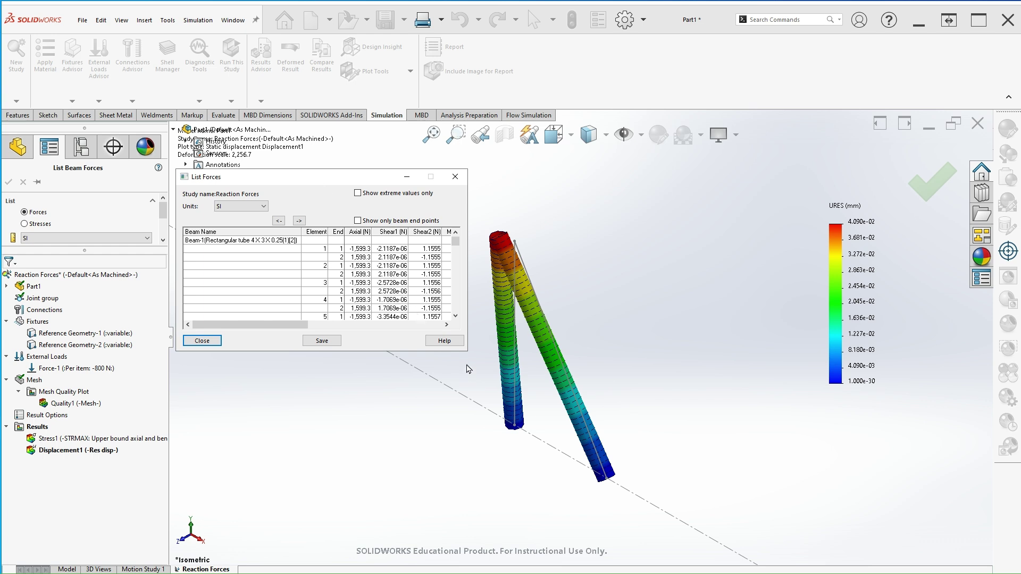
drag(466, 351, 689, 504)
scroll(442, 342, down, 3)
scroll(442, 342, down, 20)
scroll(475, 374, up, 20)
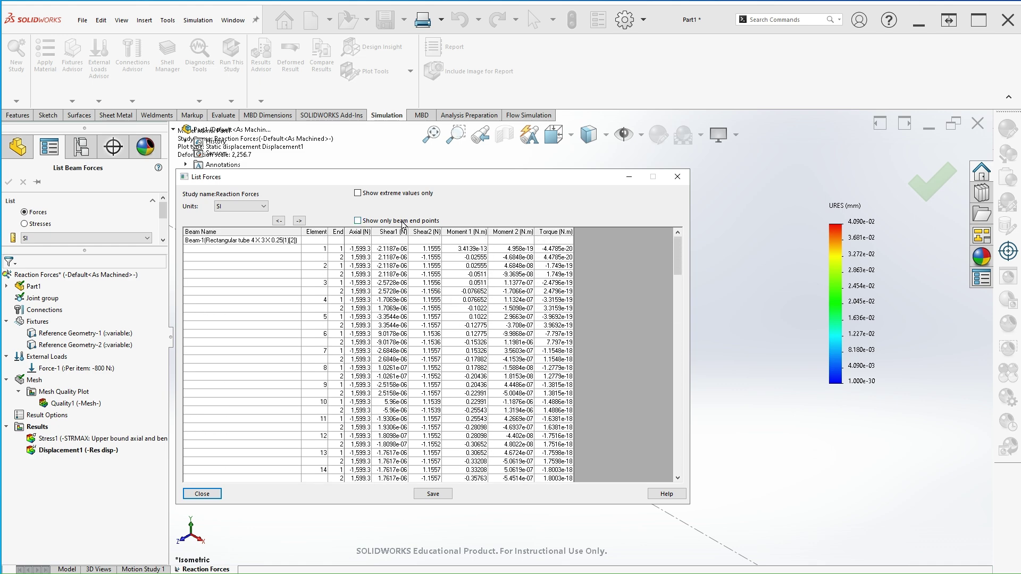
click(377, 195)
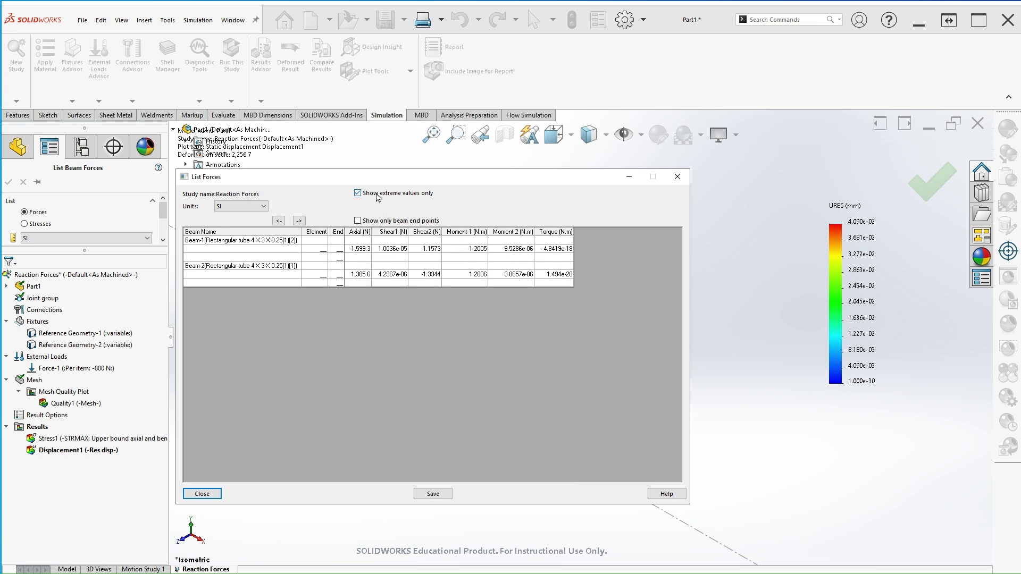
Compare Beam-1's −1,599.3 N and Beam-2's 1,385.6 N axial forces, then close the table
click(355, 250)
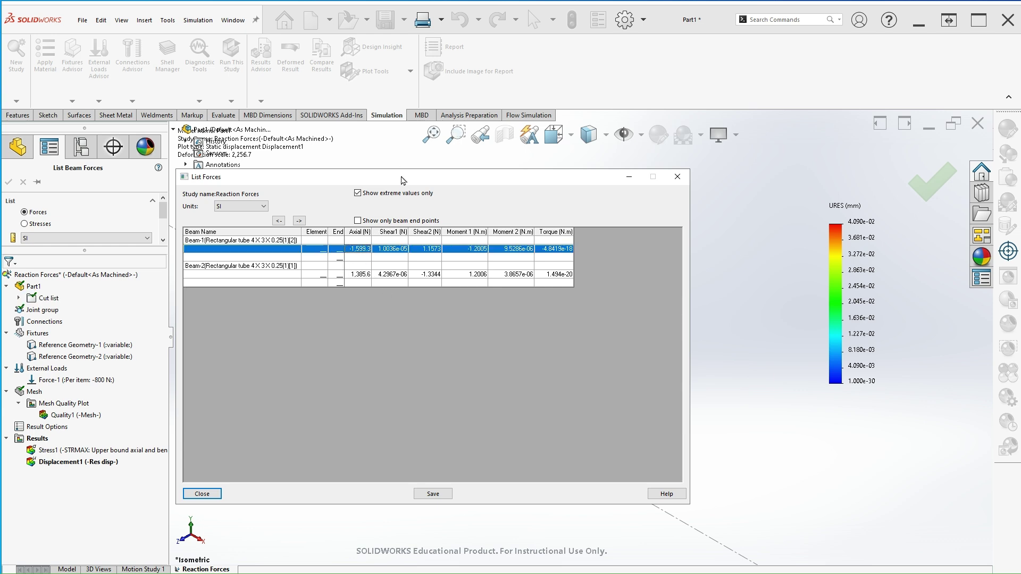
drag(401, 183, 244, 170)
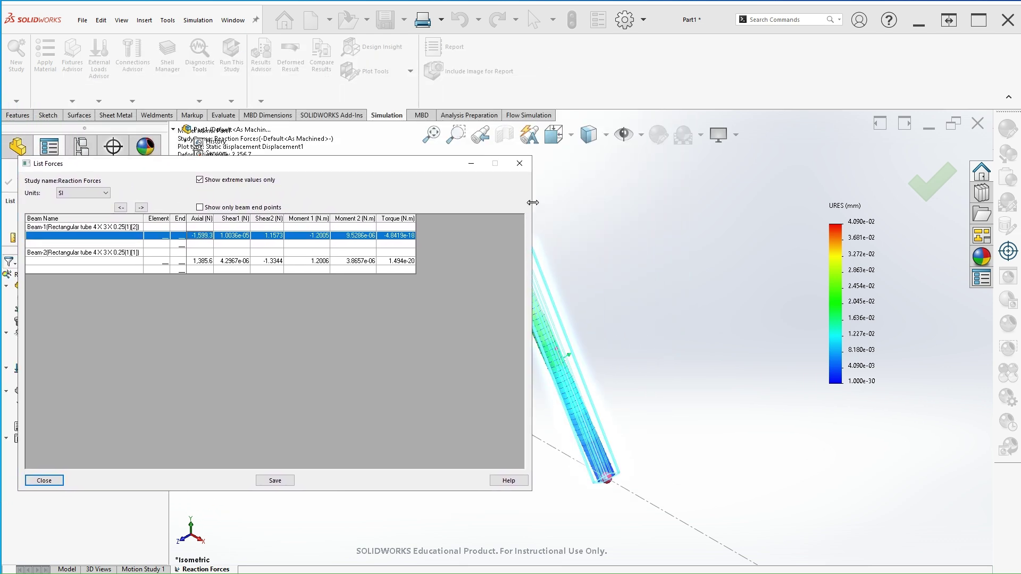
drag(532, 205, 420, 220)
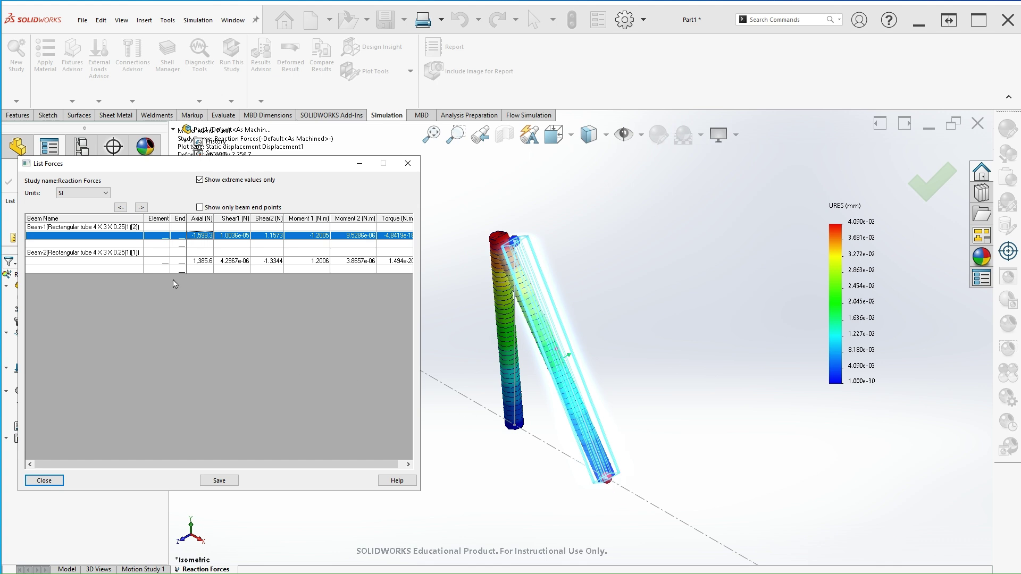
click(200, 262)
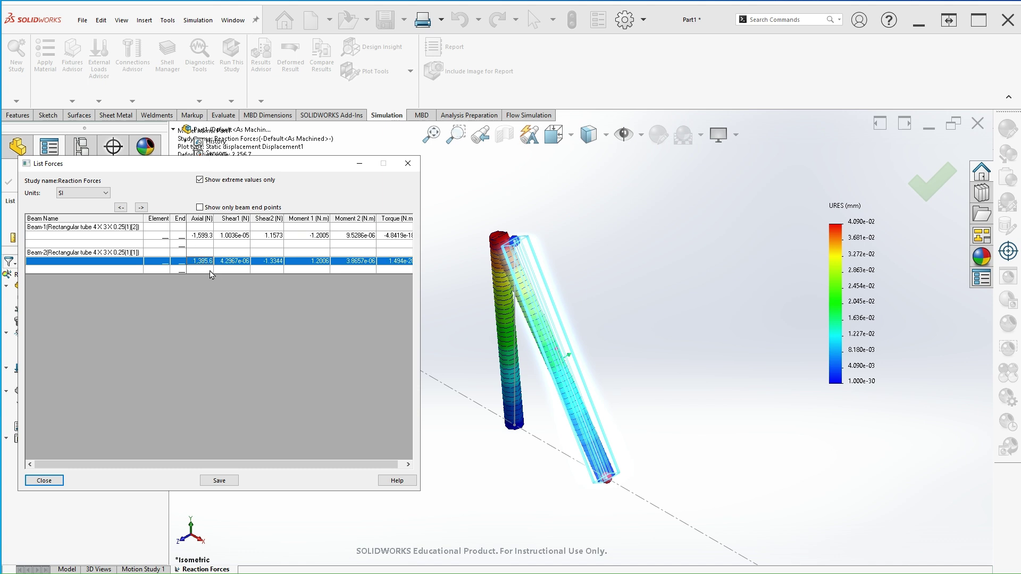
click(292, 235)
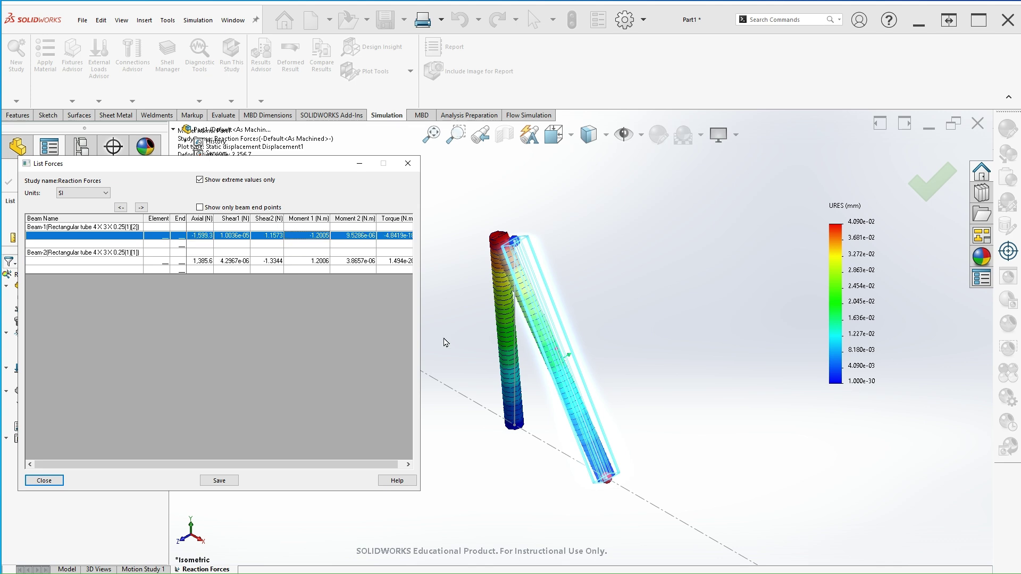
click(197, 262)
click(123, 247)
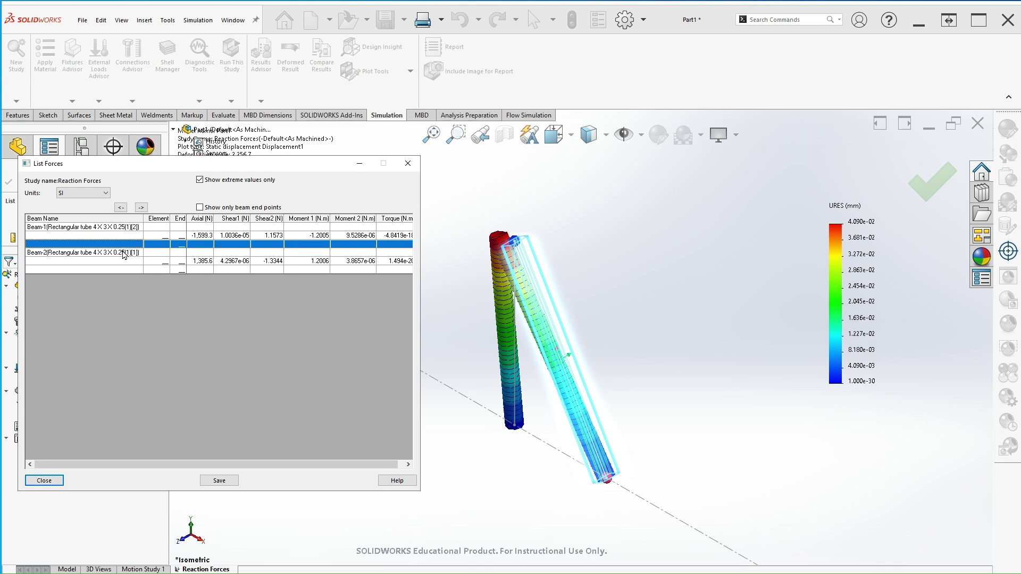
click(127, 253)
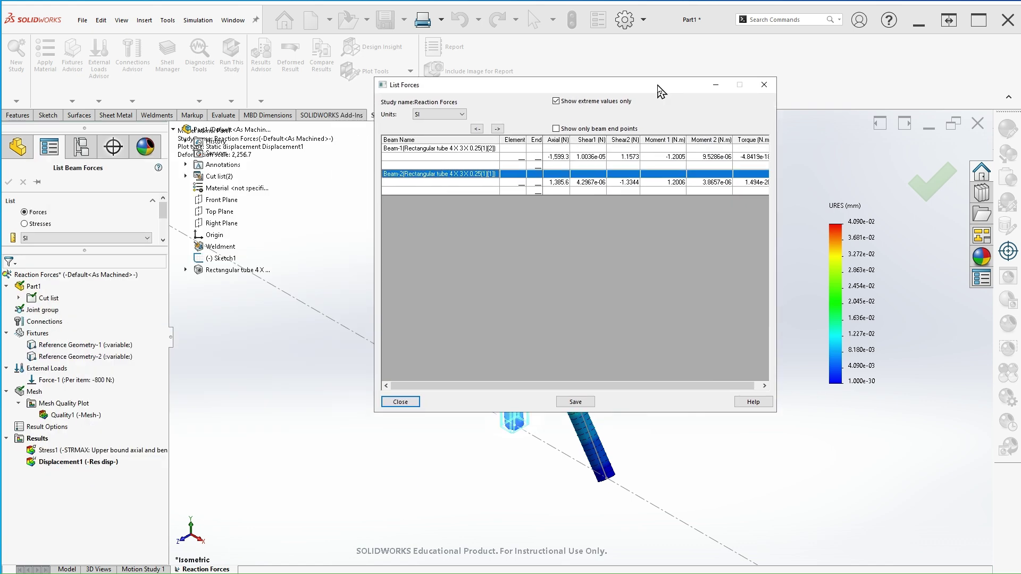
drag(660, 91, 643, 91)
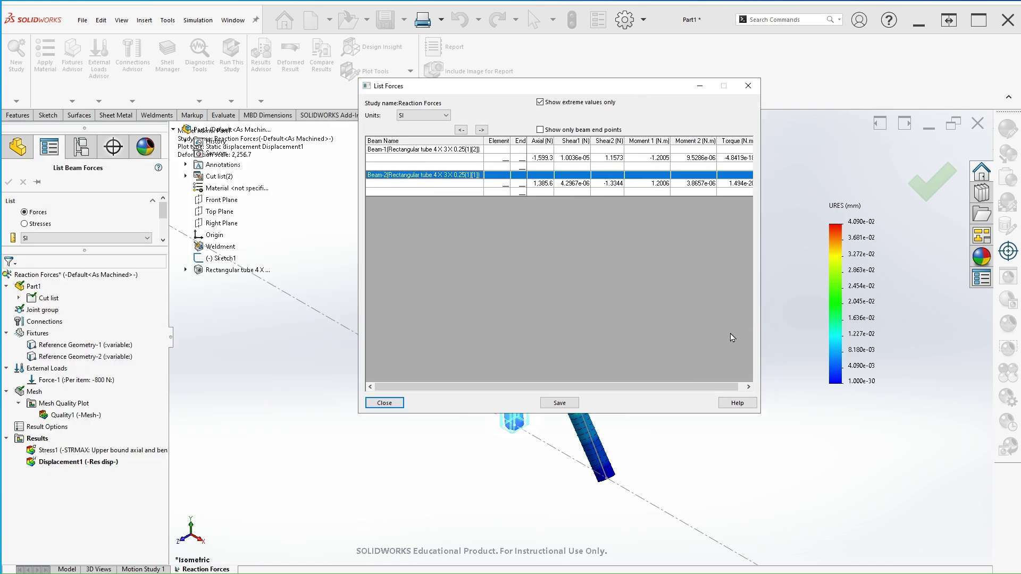
click(384, 403)
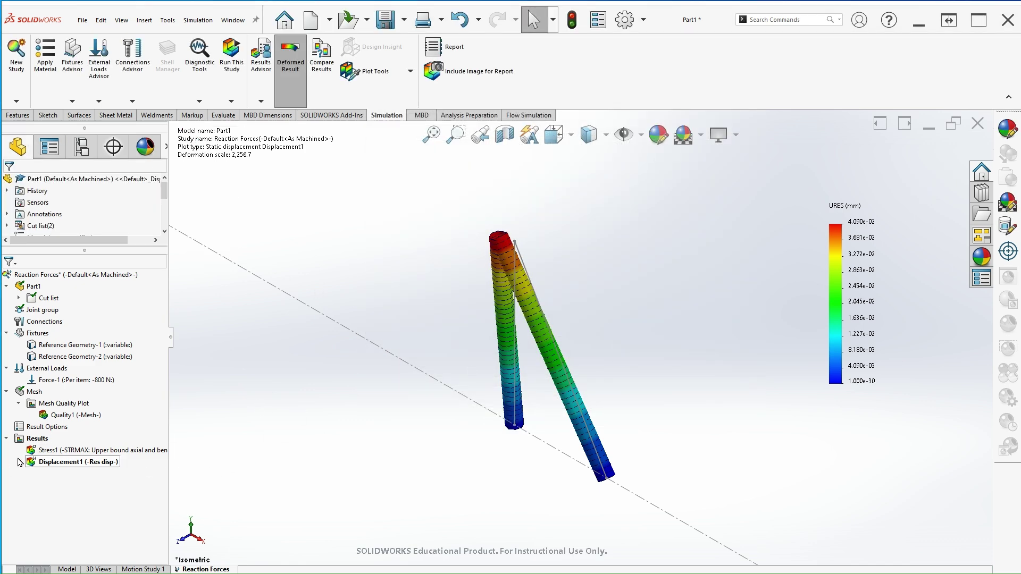
Animate the Displacement1 deformation in Front view, zoomed in, at a slower speed
double_click(60, 462)
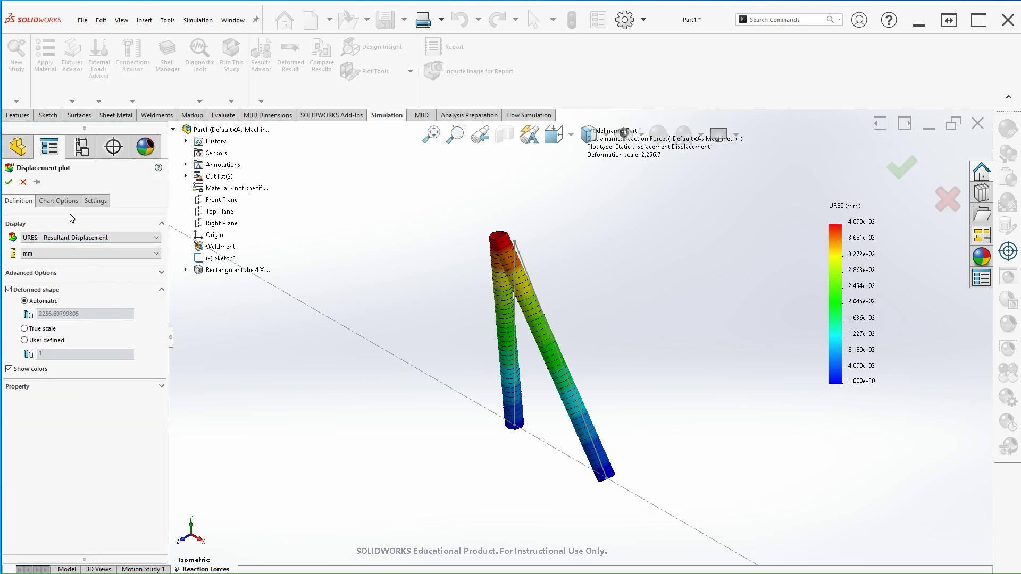
click(9, 182)
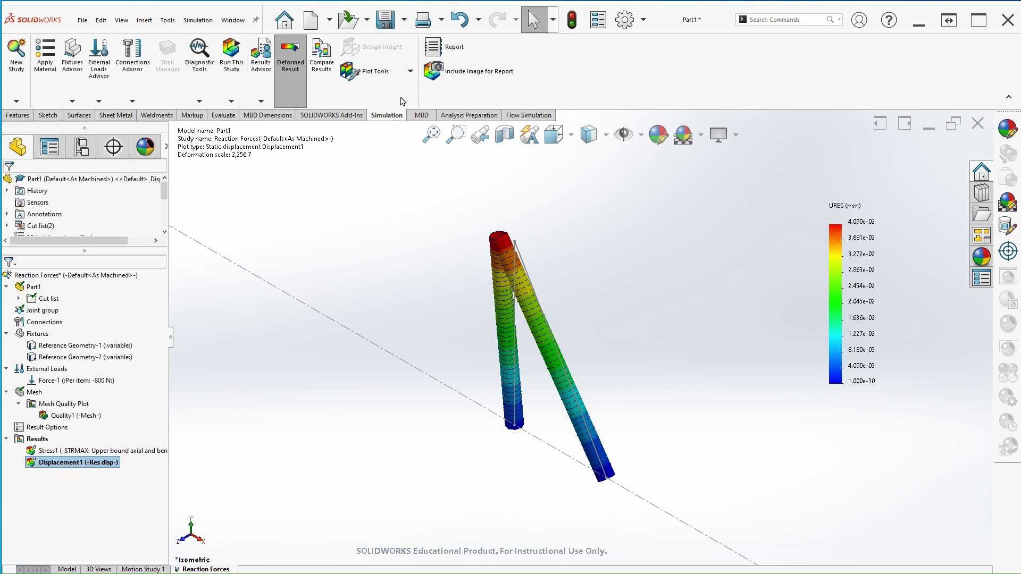
click(375, 78)
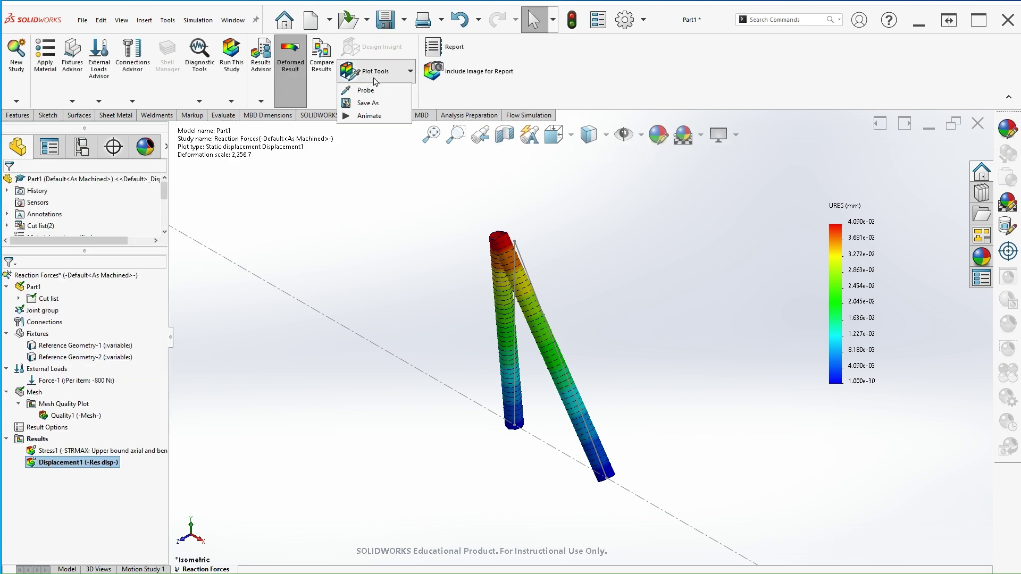
click(369, 116)
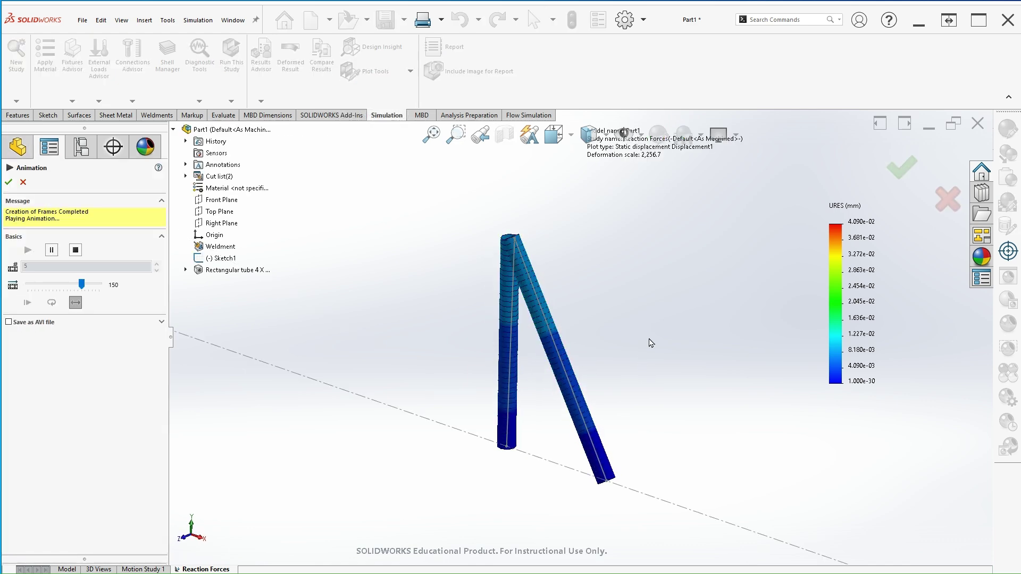
key(ctrl+1)
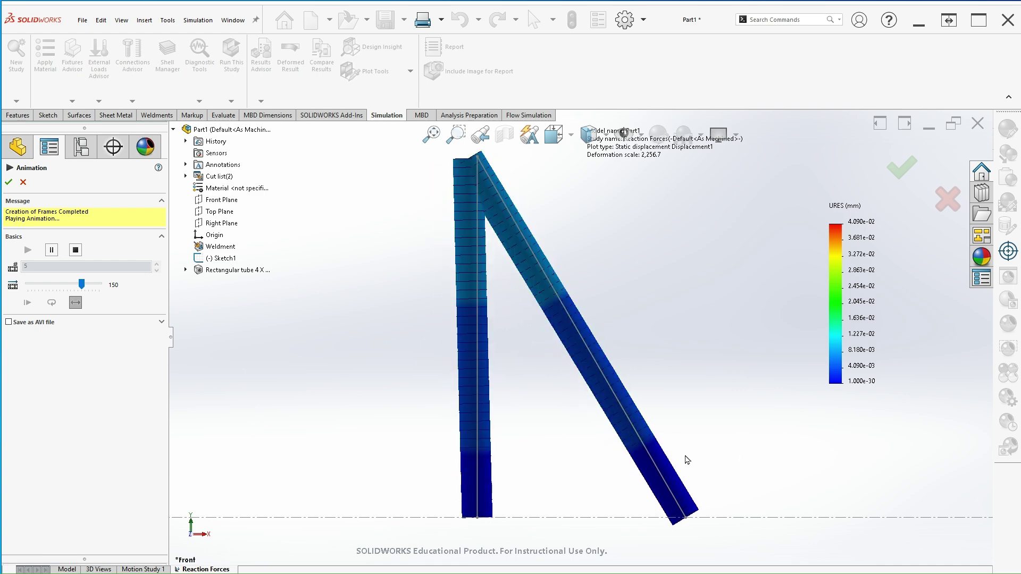
scroll(453, 118, up, 1)
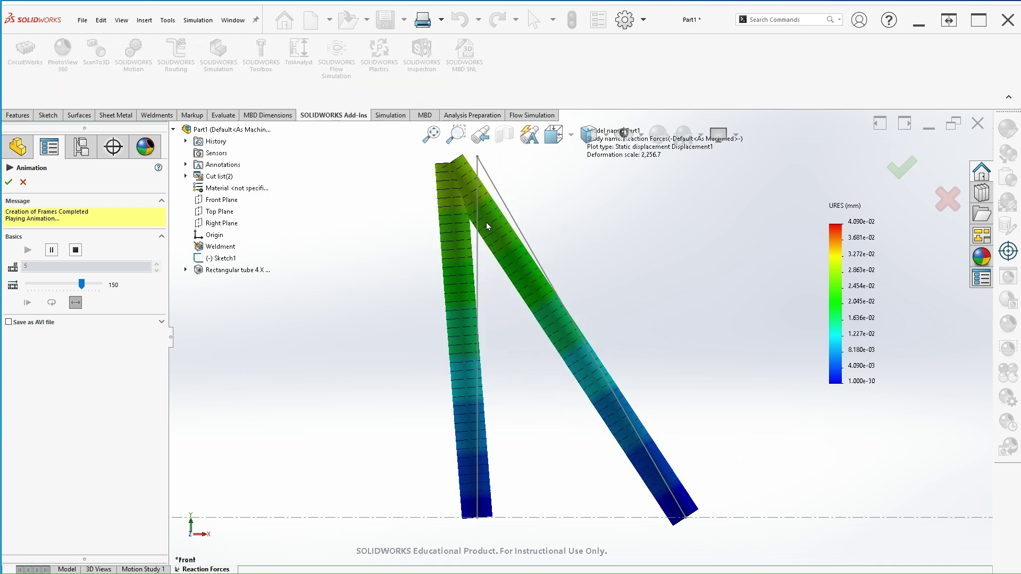
scroll(608, 391, up, 2)
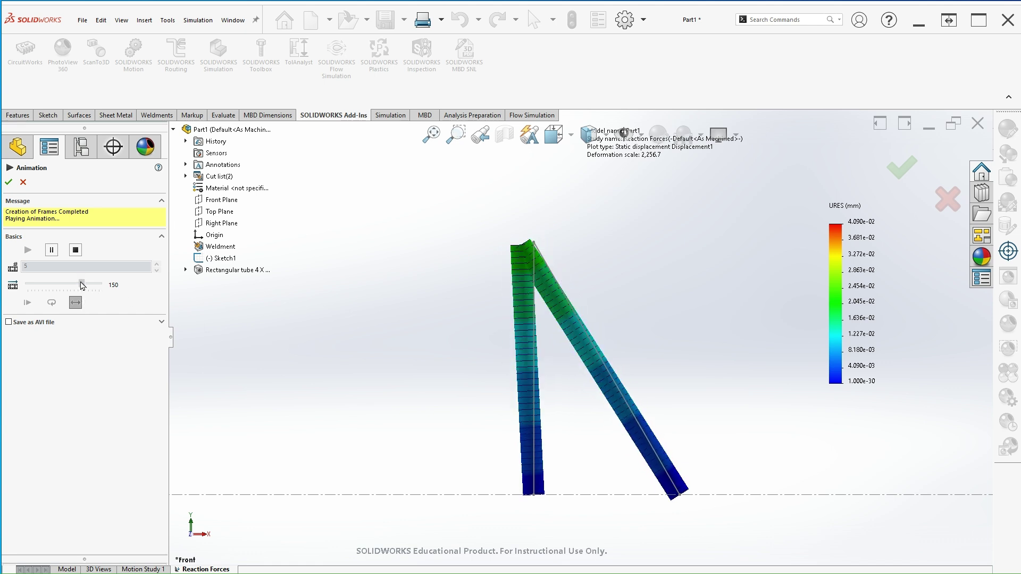
drag(81, 284, 57, 286)
Stop and close the animation, then zoom out to show the whole frame
click(8, 184)
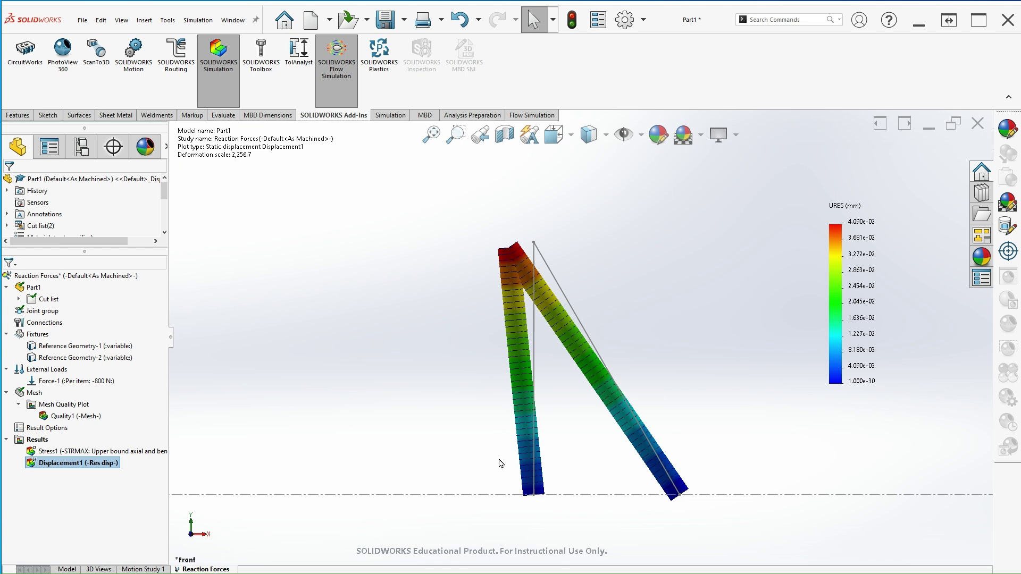
key(z)
scroll(414, 450, down, 1)
scroll(479, 390, down, 1)
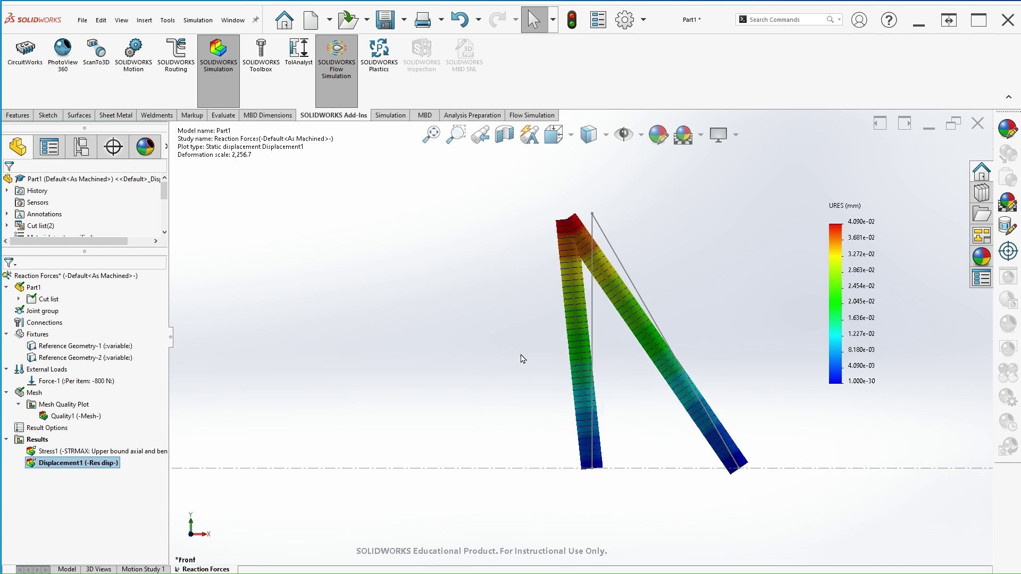
scroll(521, 349, down, 1)
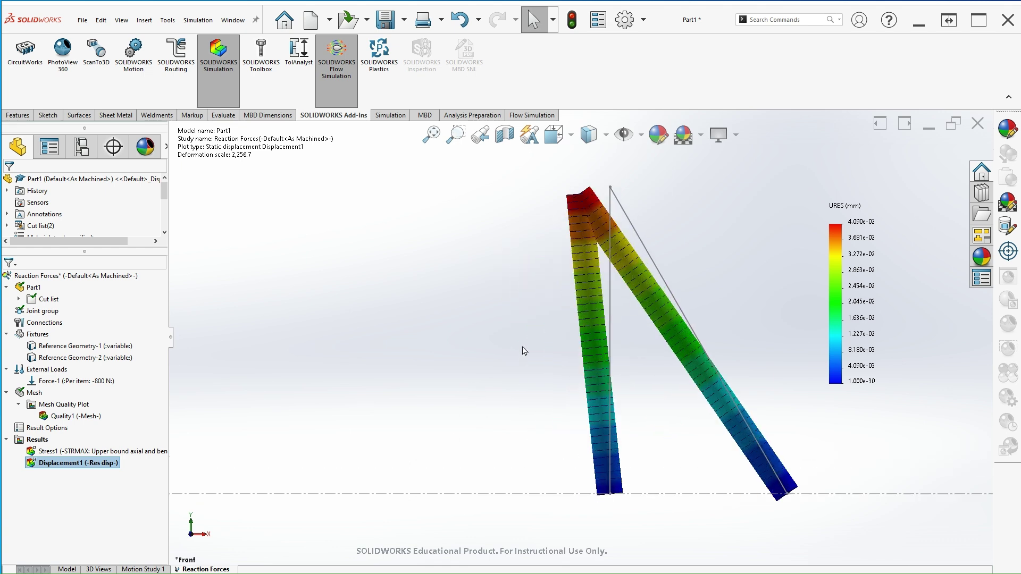
List the result force at pin O, the vertical member's bottom joint (1,385.6 N resultant), and bring up 2.PNG
right_click(42, 442)
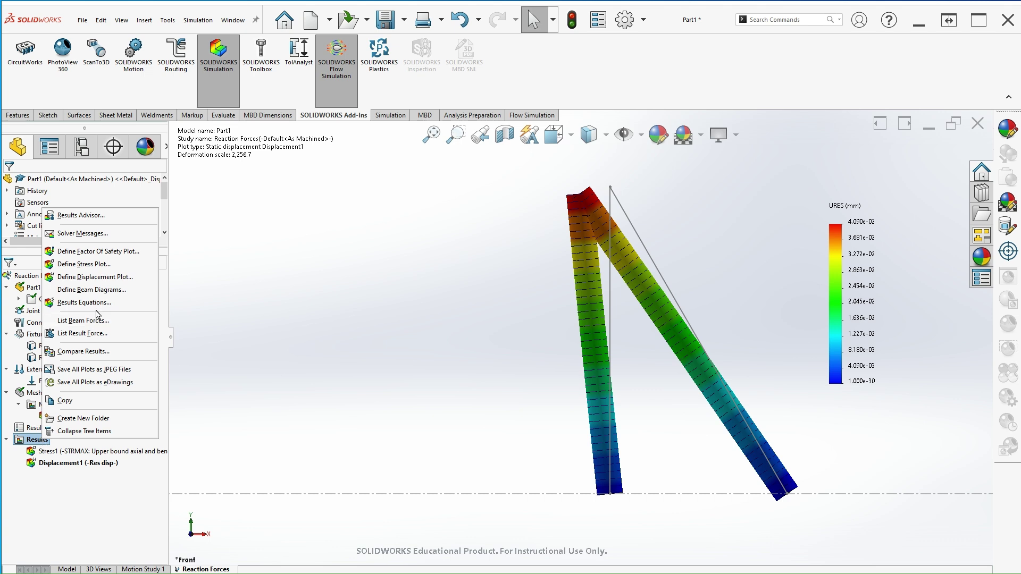
click(112, 335)
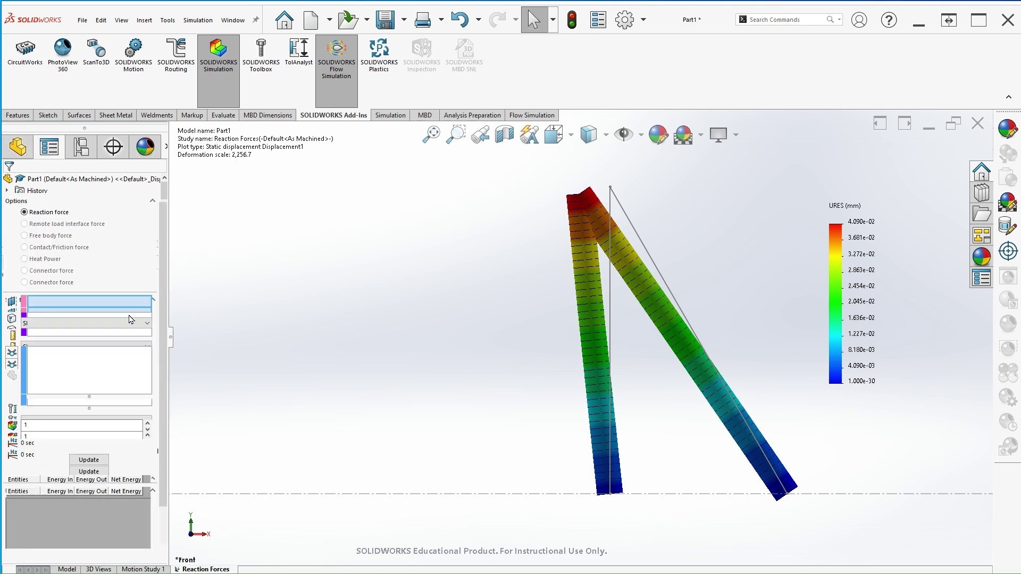
click(610, 494)
click(89, 381)
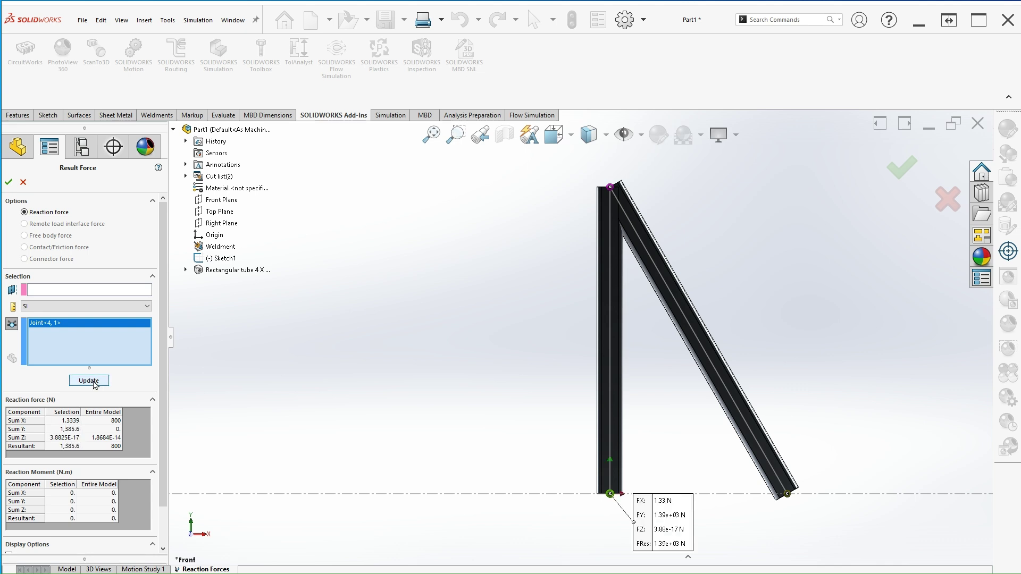
click(65, 450)
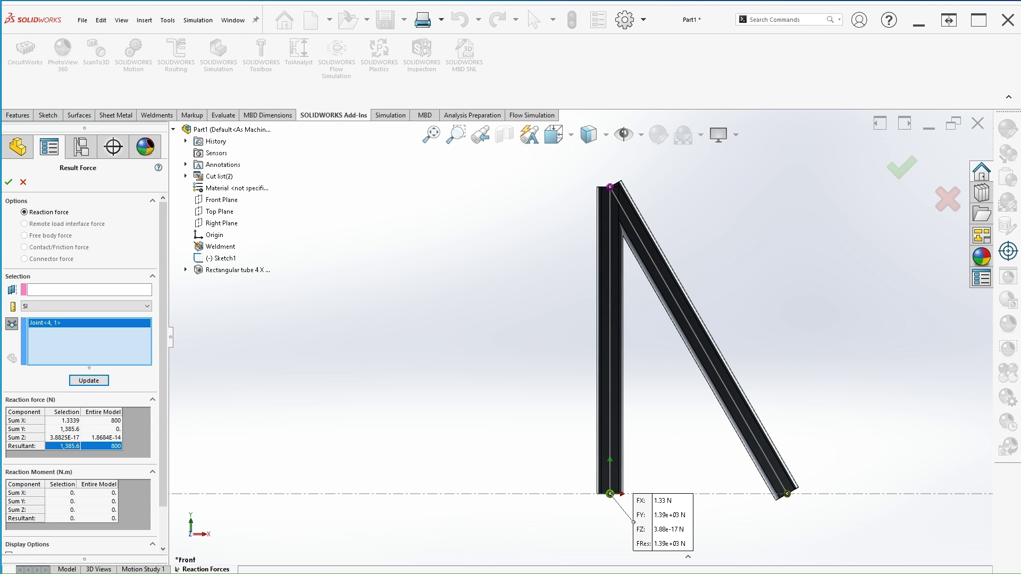
key(alt+Tab)
Centre and shrink the 2.PNG hand solution (R_O = 1.39 kN, R_A = 1.6 kN), then close it
drag(866, 78, 580, 61)
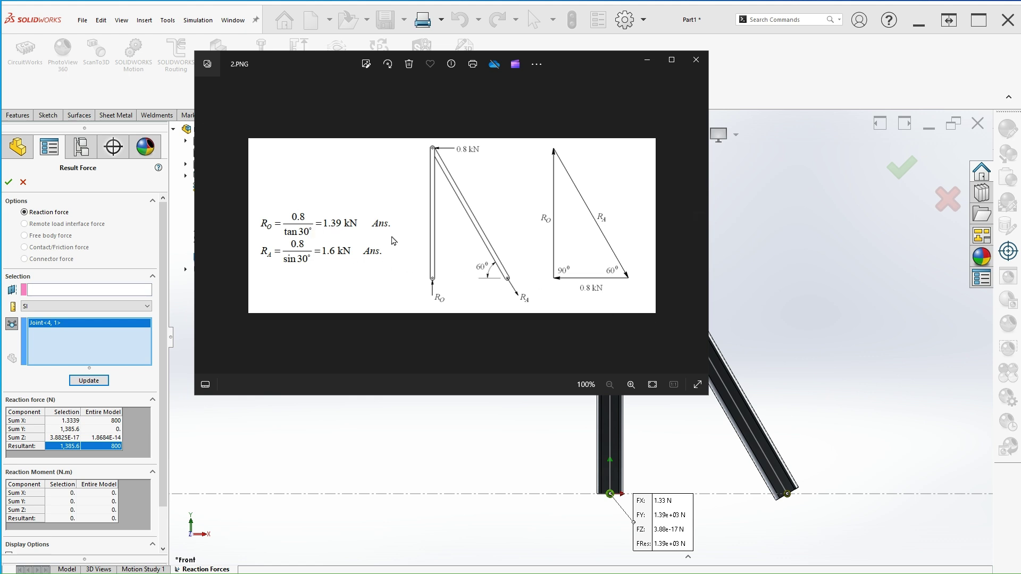
drag(707, 397, 567, 366)
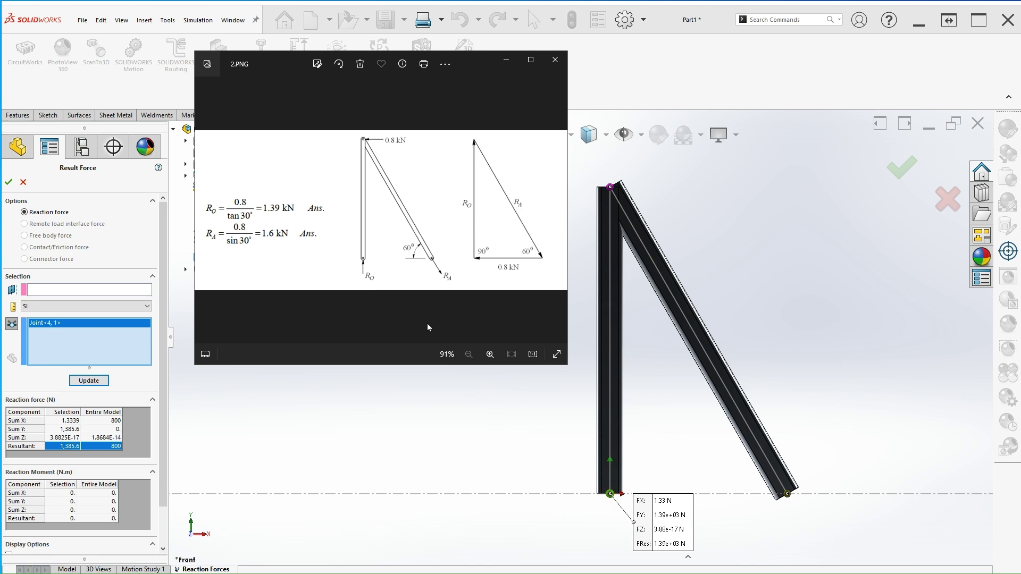
drag(463, 58, 455, 54)
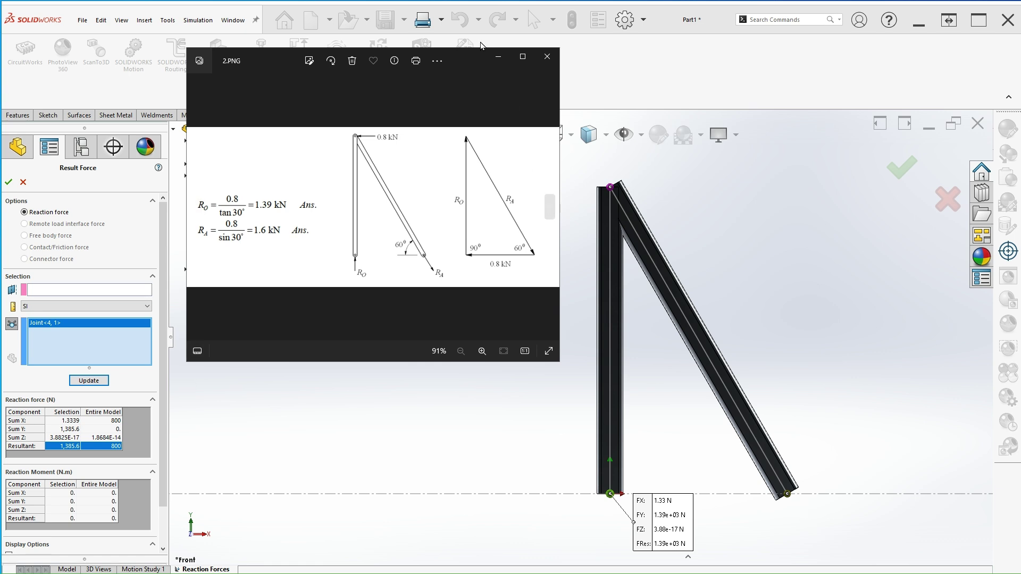
click(499, 56)
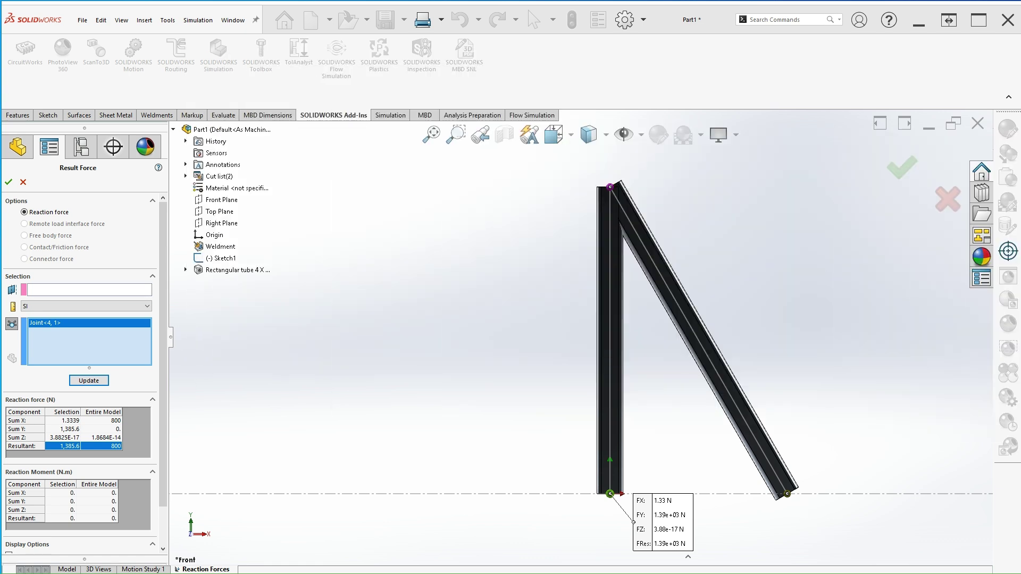
Replace Joint<4, 1> with pin A, giving 798.67 N and −1,385.6 N components, 1,599.3 N resultant
click(75, 326)
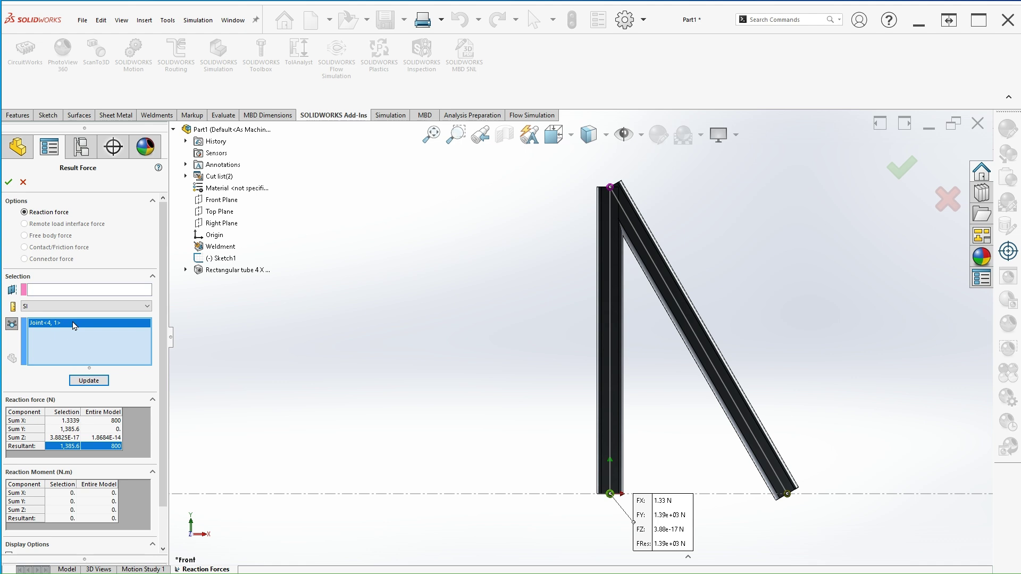
key(Delete)
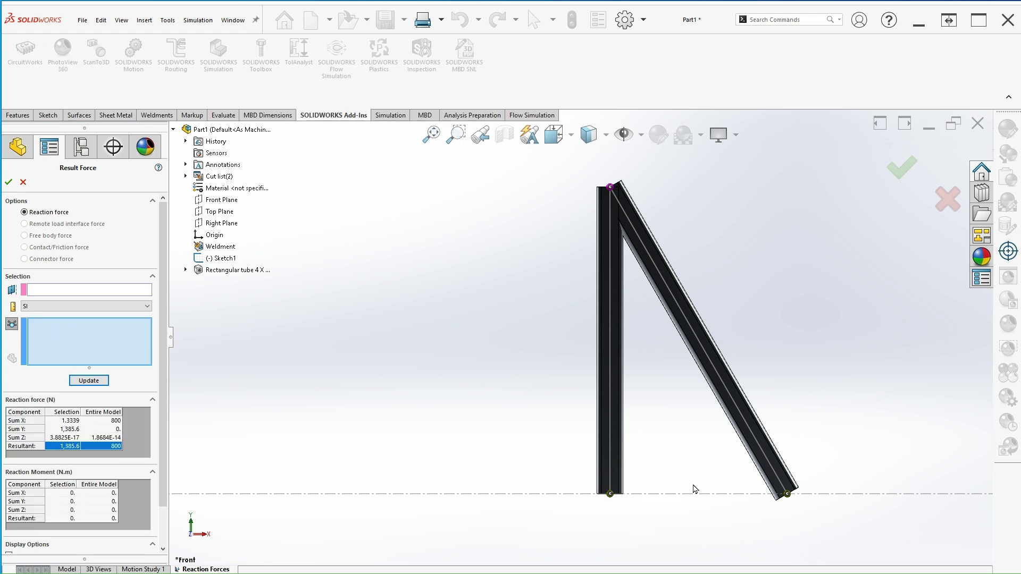
click(788, 495)
click(88, 381)
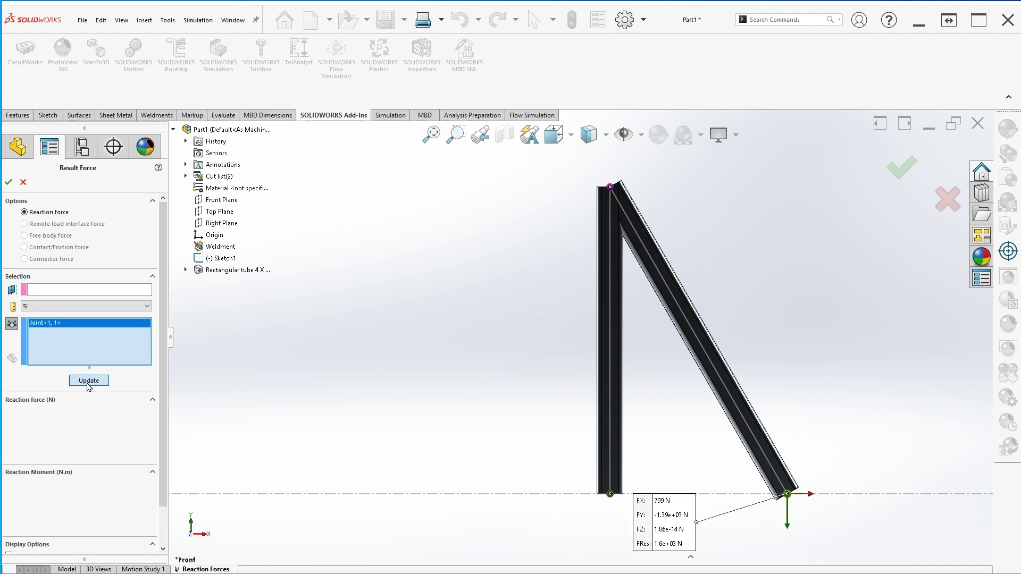